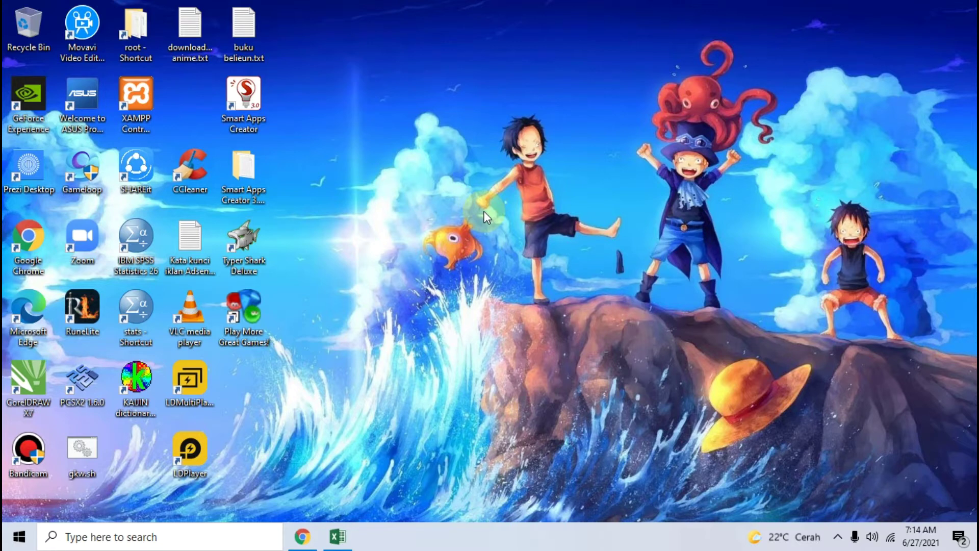
Bring up the Buku Verbal tutorial in Chrome and view its example table image enlarged
{"action": "left_click", "coordinate": [306, 533]}
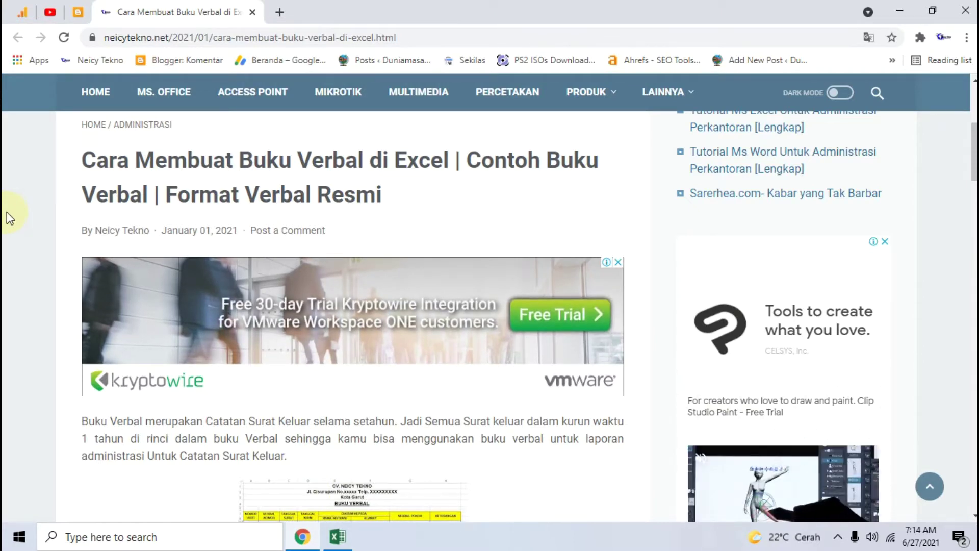
{"action": "scroll", "coordinate": [5, 203], "scroll_direction": "down", "scroll_amount": 5}
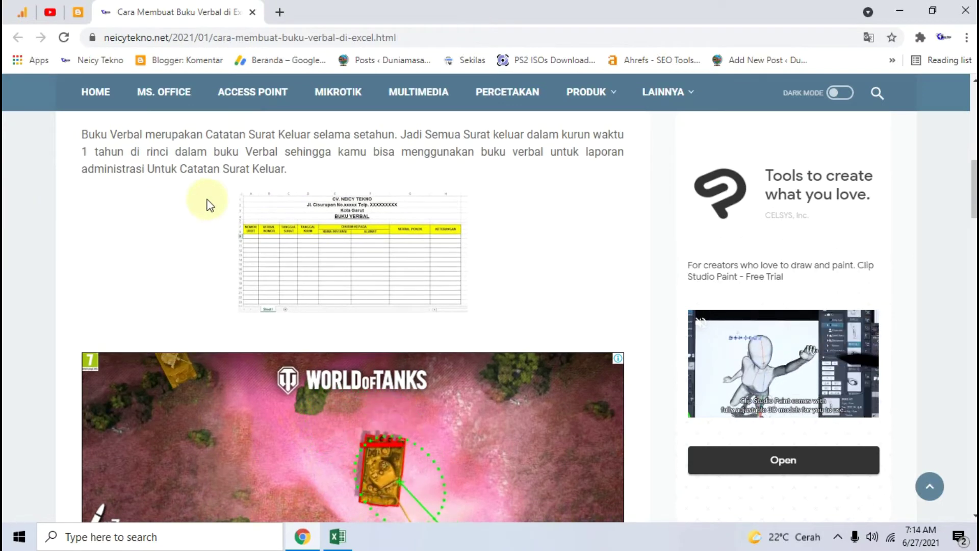
{"action": "left_click", "coordinate": [355, 220]}
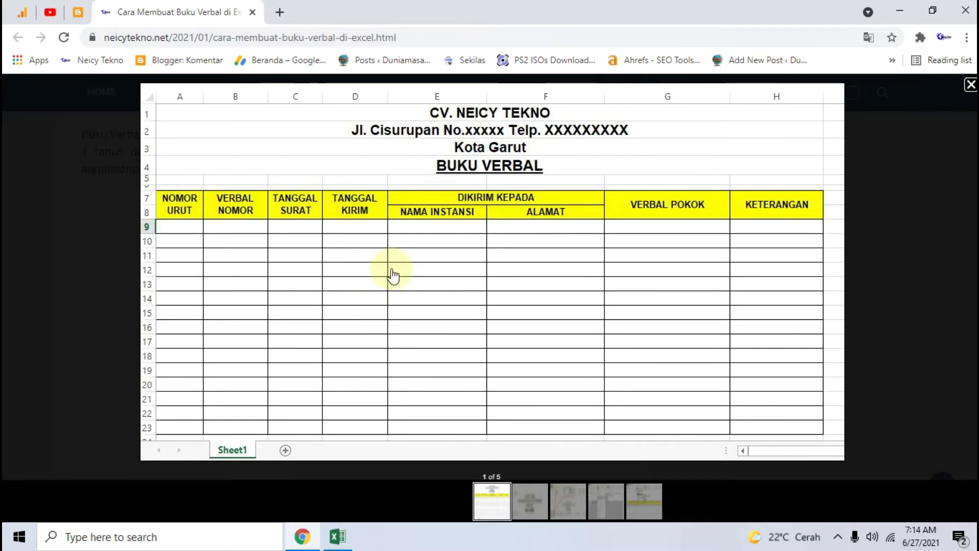
{"action": "left_click", "coordinate": [23, 195]}
Read the tutorial down to its header step, then switch to the blank Excel workbook Book1
{"action": "scroll", "coordinate": [22, 195], "scroll_direction": "down", "scroll_amount": 6}
{"action": "scroll", "coordinate": [23, 195], "scroll_direction": "down", "scroll_amount": 1}
{"action": "scroll", "coordinate": [22, 195], "scroll_direction": "down", "scroll_amount": 2}
{"action": "scroll", "coordinate": [23, 195], "scroll_direction": "up", "scroll_amount": 2}
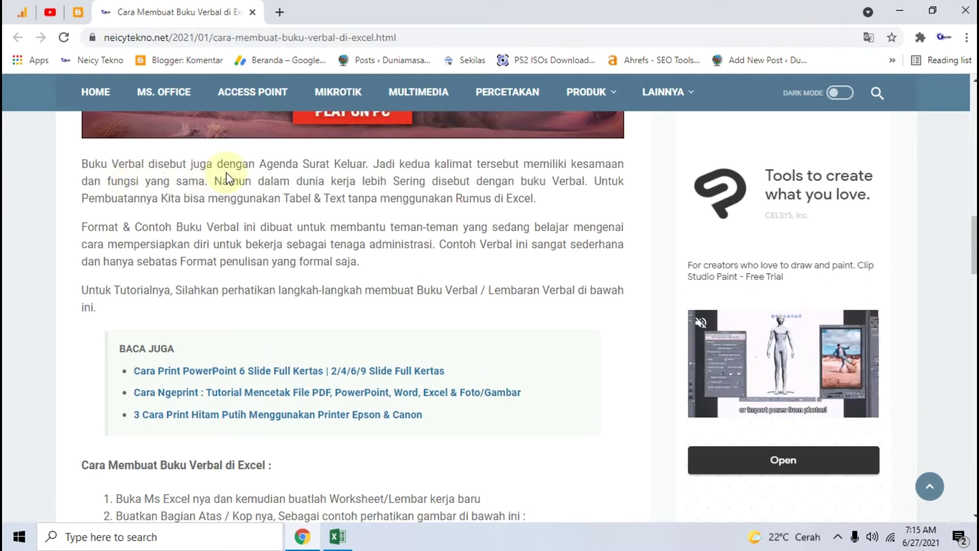
{"action": "scroll", "coordinate": [220, 176], "scroll_direction": "up", "scroll_amount": 1}
{"action": "scroll", "coordinate": [221, 177], "scroll_direction": "up", "scroll_amount": 7}
{"action": "scroll", "coordinate": [219, 178], "scroll_direction": "up", "scroll_amount": 5}
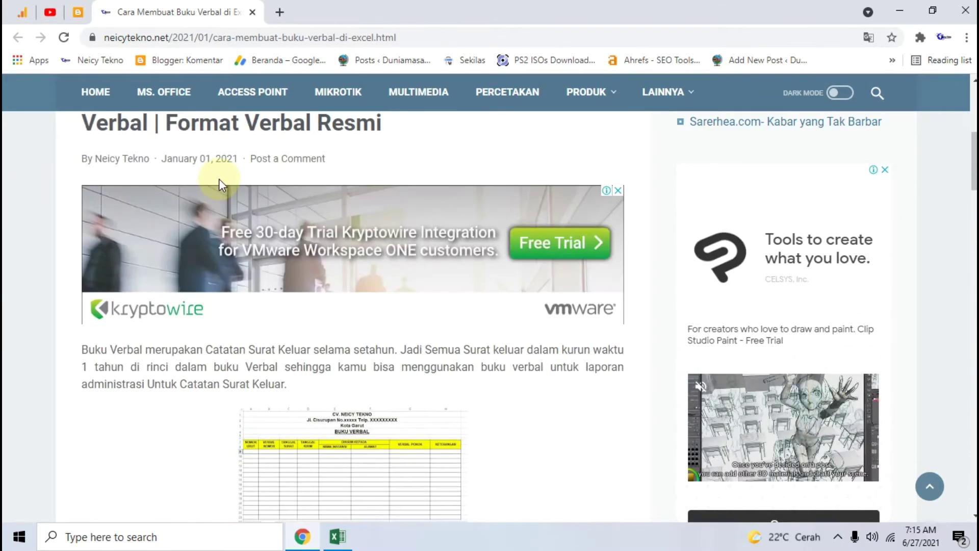
{"action": "scroll", "coordinate": [218, 178], "scroll_direction": "down", "scroll_amount": 3}
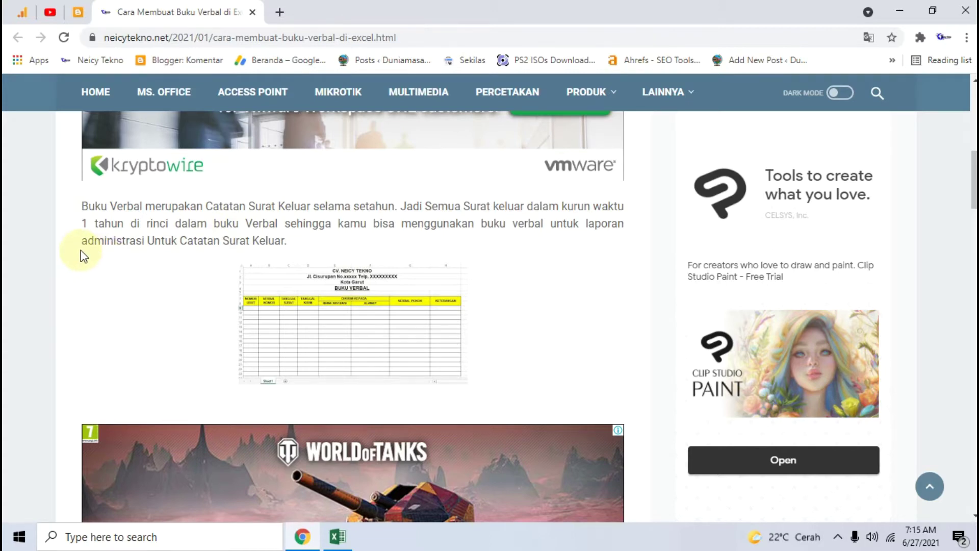
{"action": "scroll", "coordinate": [81, 249], "scroll_direction": "down", "scroll_amount": 2}
{"action": "scroll", "coordinate": [90, 235], "scroll_direction": "down", "scroll_amount": 8}
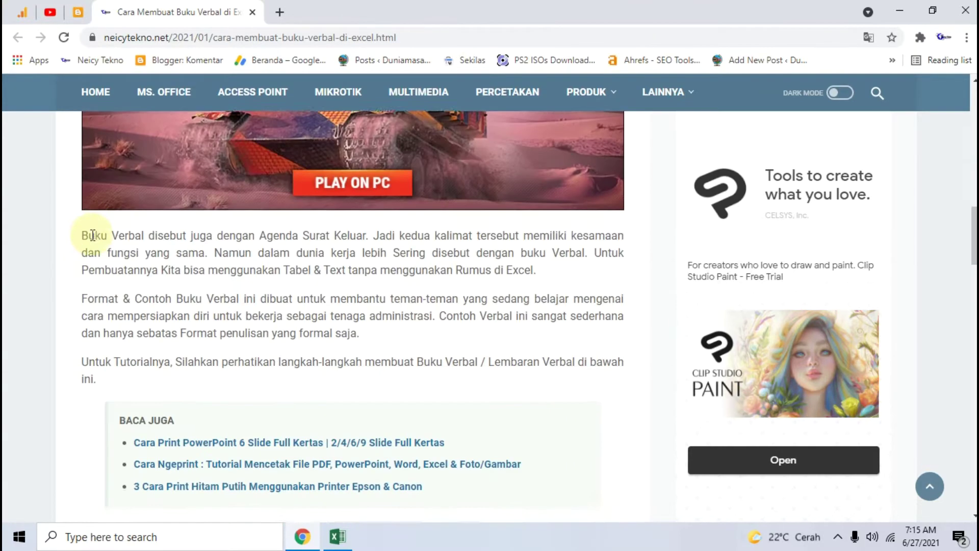
{"action": "scroll", "coordinate": [92, 234], "scroll_direction": "down", "scroll_amount": 5}
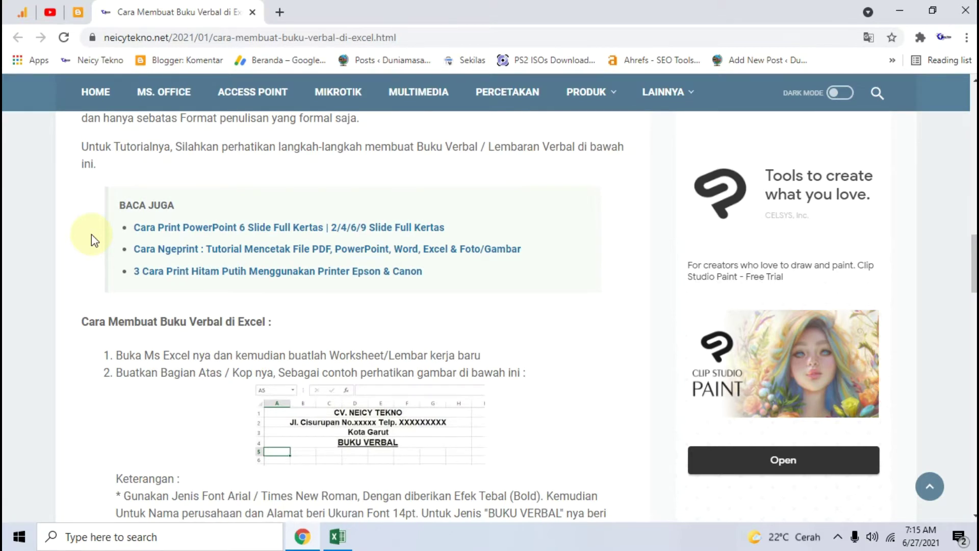
{"action": "scroll", "coordinate": [92, 238], "scroll_direction": "down", "scroll_amount": 4}
{"action": "scroll", "coordinate": [95, 237], "scroll_direction": "up", "scroll_amount": 1}
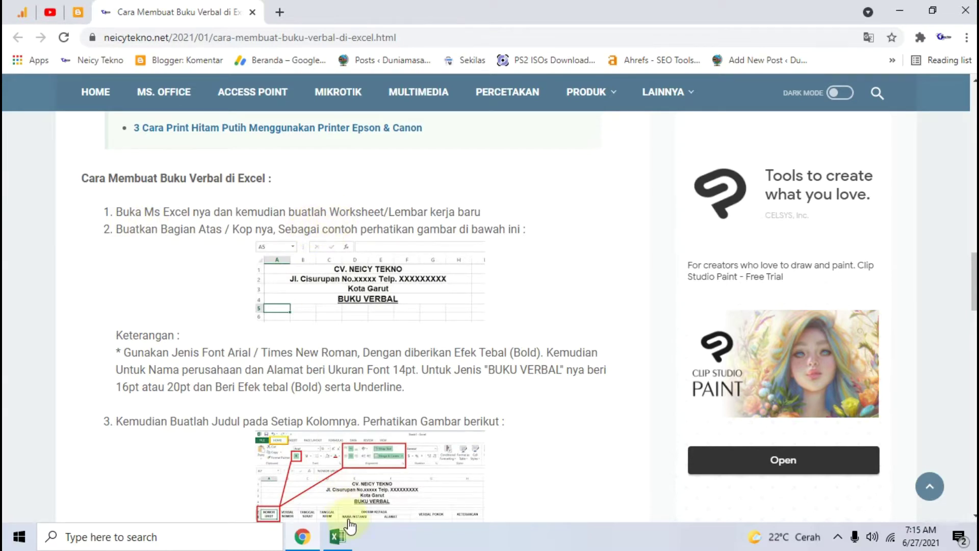
{"action": "left_click", "coordinate": [337, 535]}
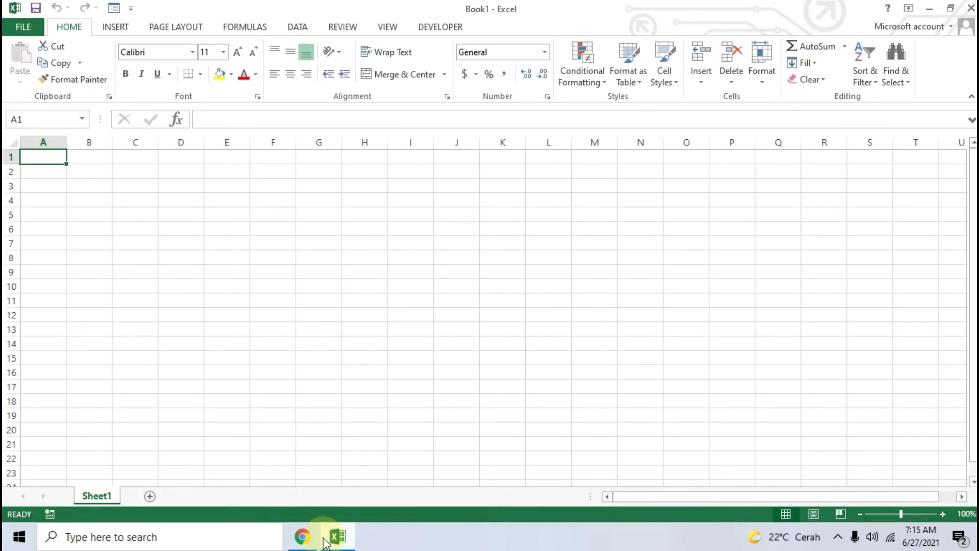
{"action": "left_click", "coordinate": [303, 537]}
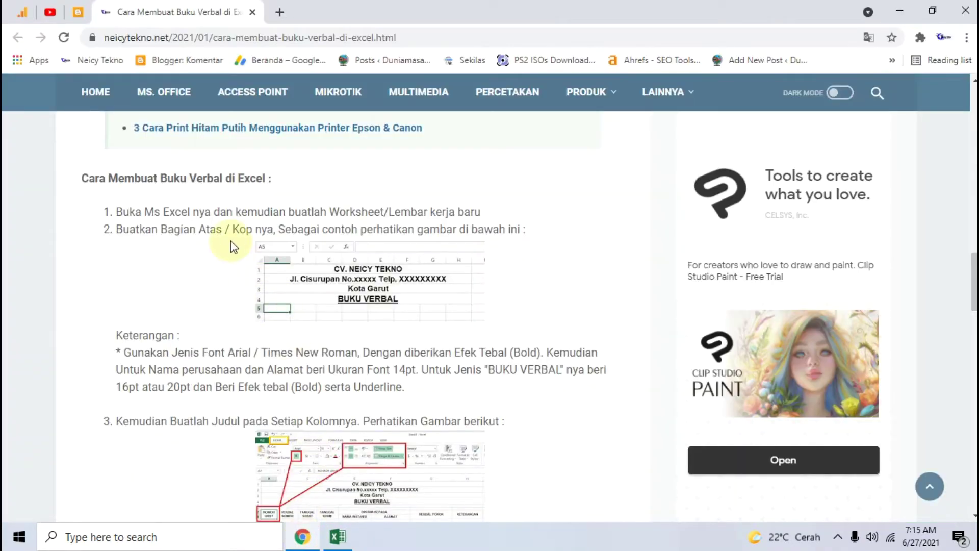
{"action": "scroll", "coordinate": [230, 241], "scroll_direction": "down", "scroll_amount": 1}
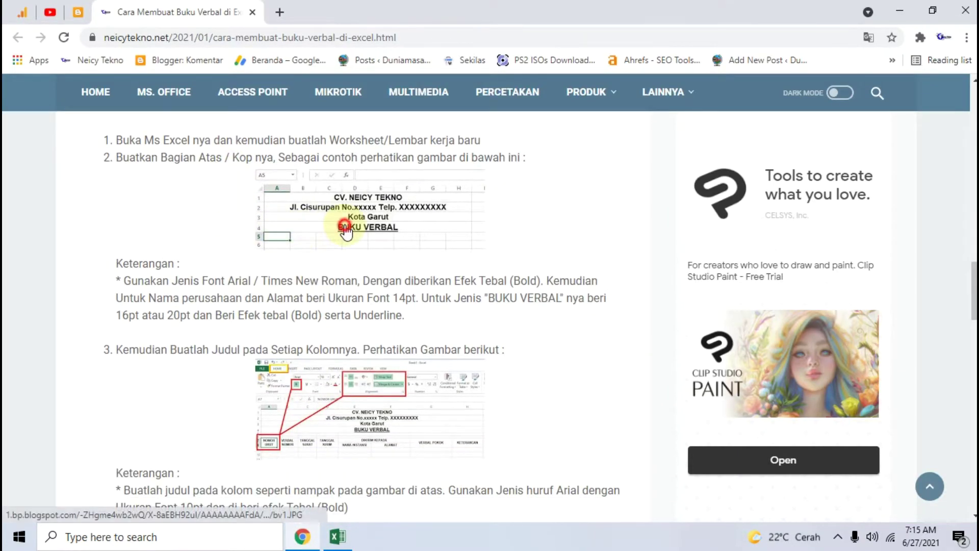
{"action": "left_click", "coordinate": [345, 232]}
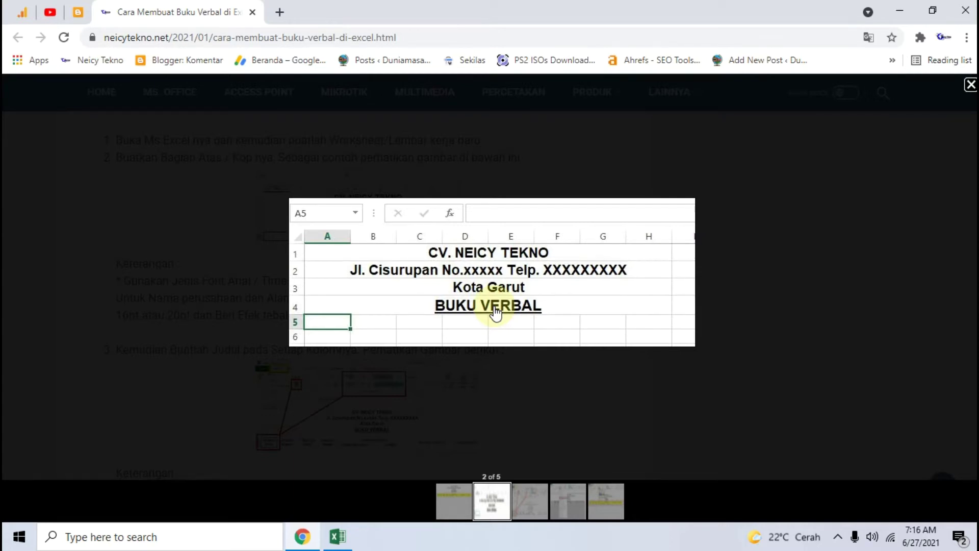
{"action": "left_click", "coordinate": [79, 284]}
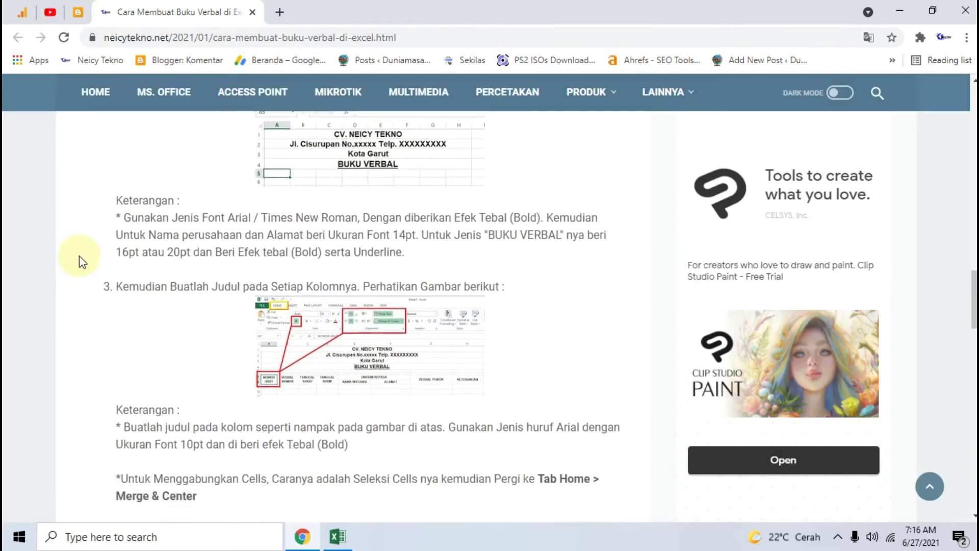
{"action": "scroll", "coordinate": [78, 260], "scroll_direction": "down", "scroll_amount": 1}
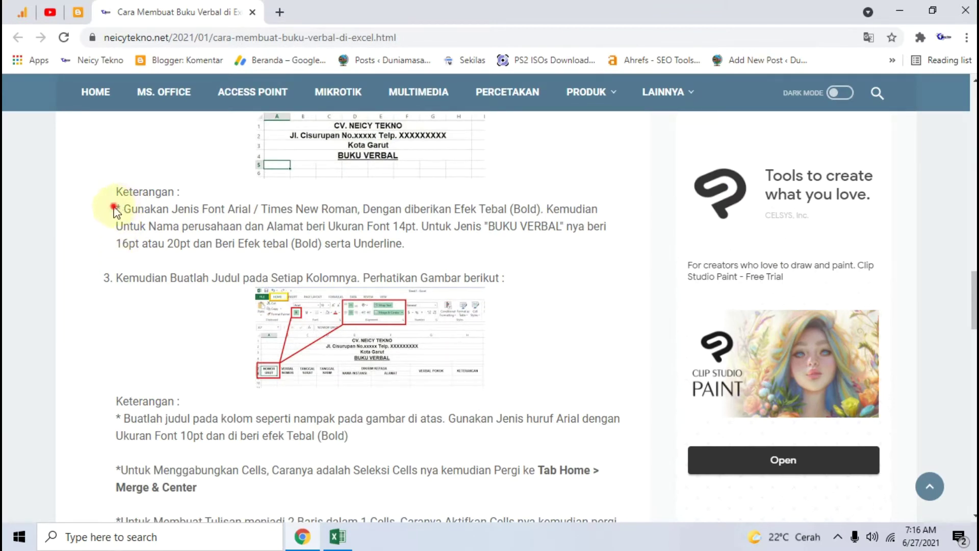
{"action": "left_click_drag", "start_coordinate": [115, 210], "coordinate": [412, 257]}
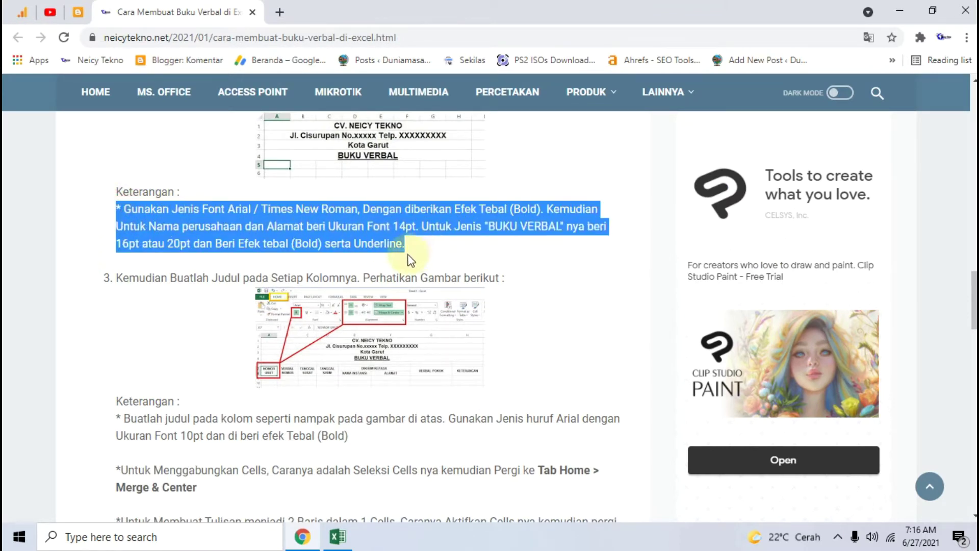
{"action": "scroll", "coordinate": [408, 260], "scroll_direction": "up", "scroll_amount": 3}
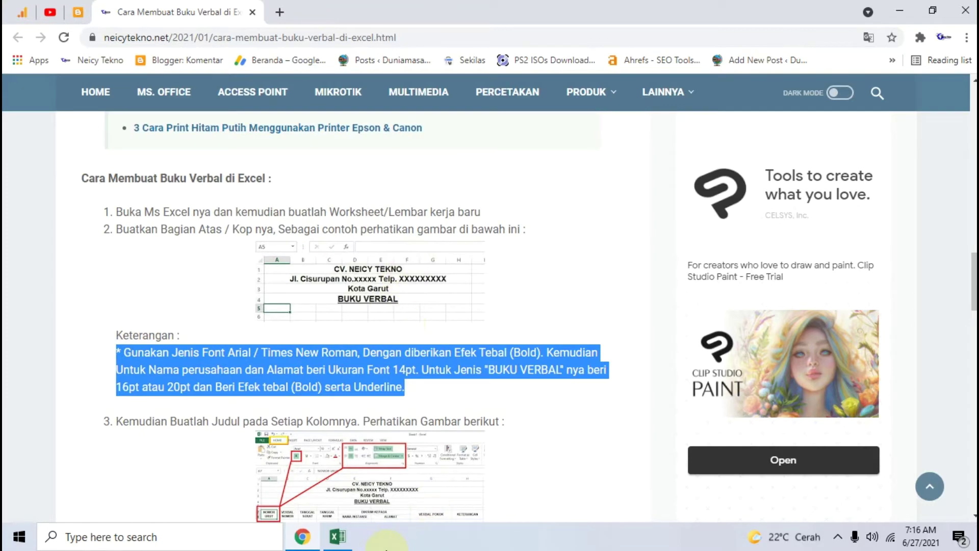
{"action": "left_click", "coordinate": [371, 270]}
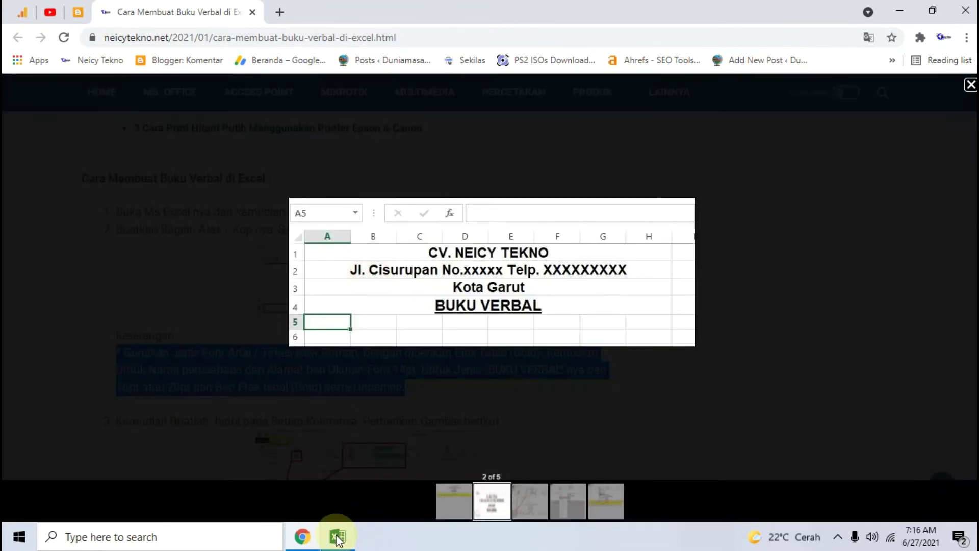
{"action": "left_click", "coordinate": [336, 536]}
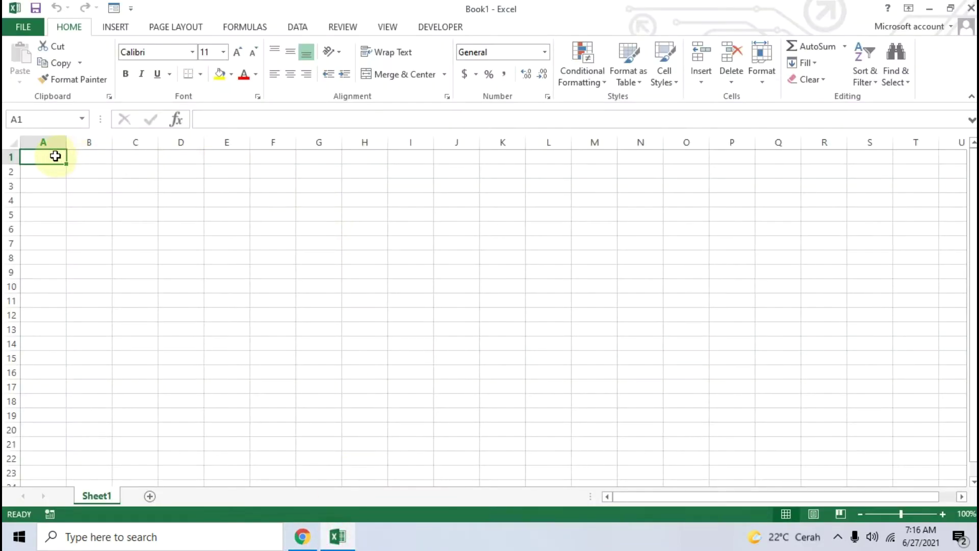
Merge and centre A1:H1 and enter the company name NEICY TEKNO
{"action": "left_click_drag", "start_coordinate": [58, 156], "coordinate": [354, 156]}
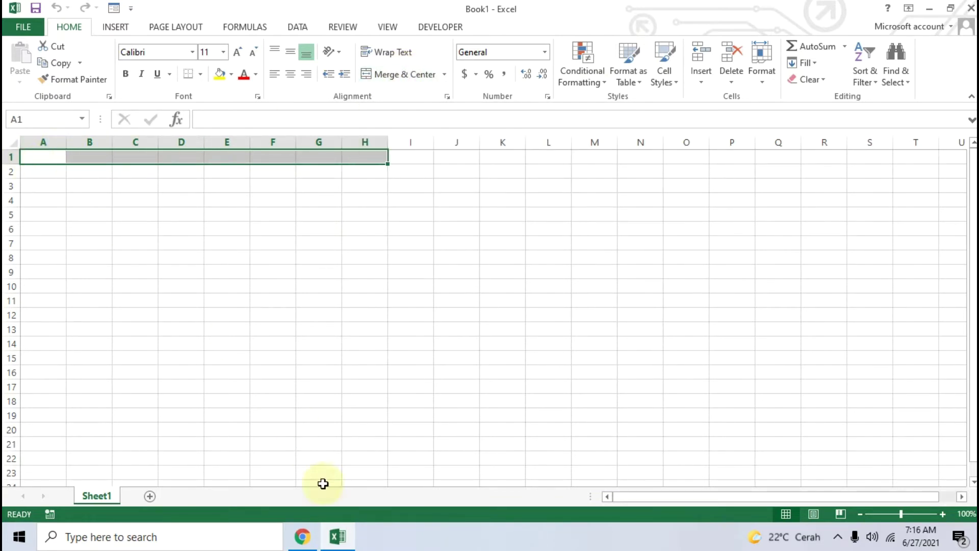
{"action": "left_click", "coordinate": [302, 539]}
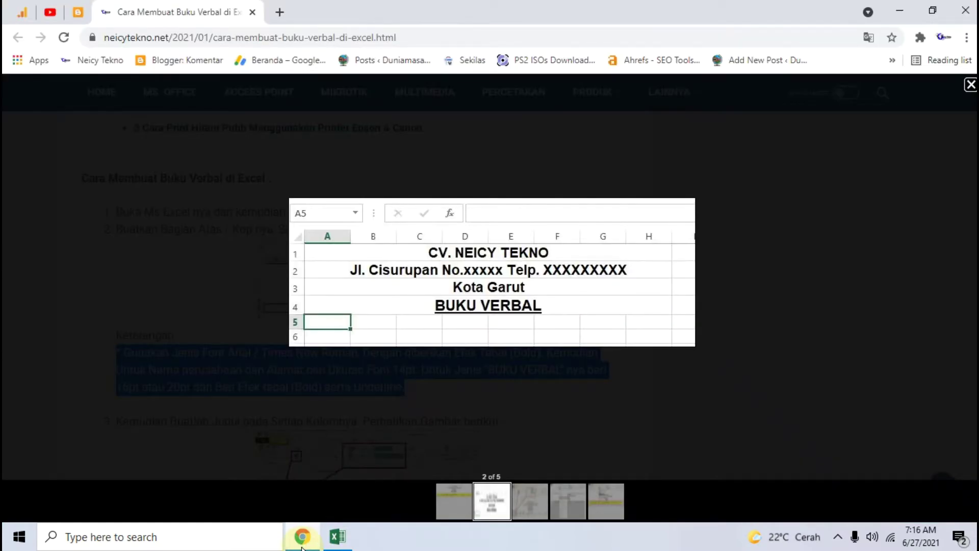
{"action": "left_click", "coordinate": [303, 541]}
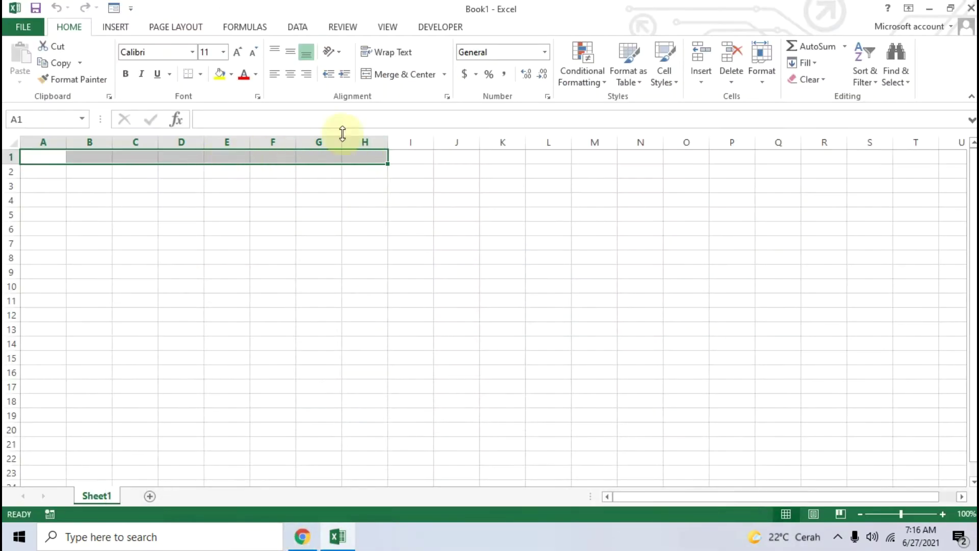
{"action": "left_click", "coordinate": [395, 77]}
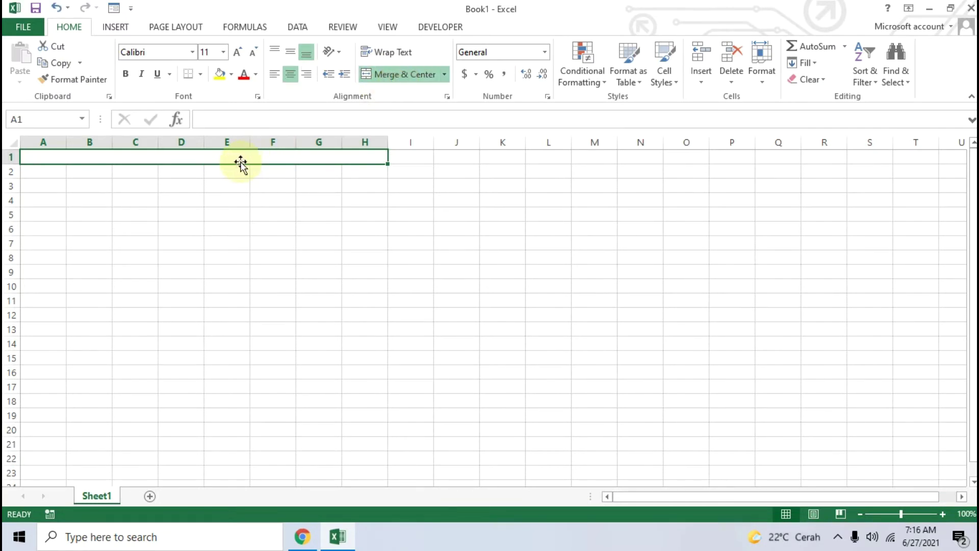
{"action": "type", "text": "Nei"}
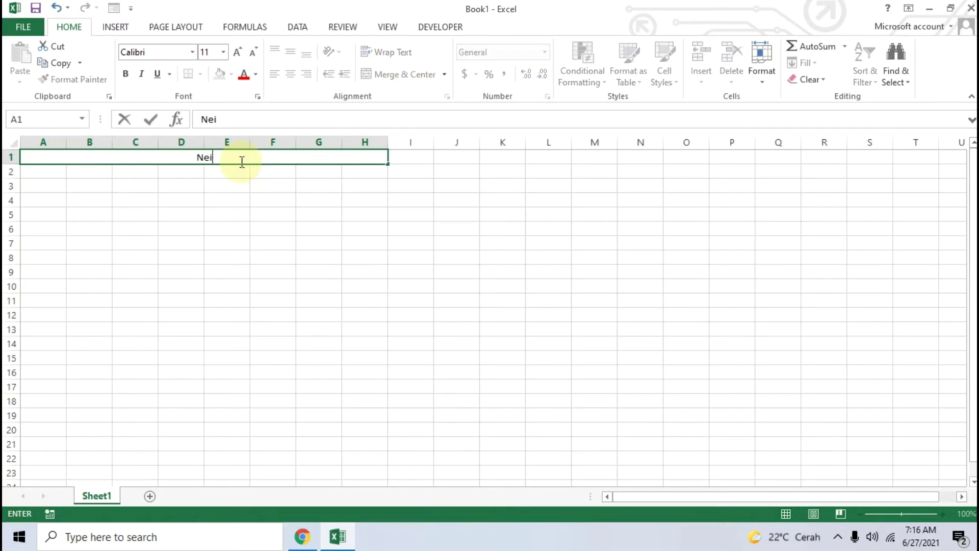
{"action": "type", "text": "ICY TEKNO"}
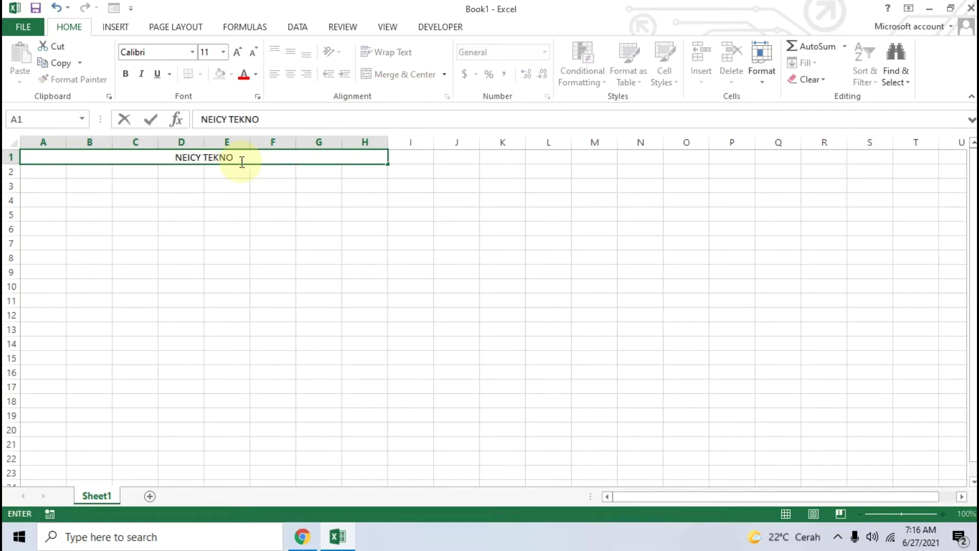
Merge and centre A2:H2 and enter the company's street address and phone line
{"action": "left_click_drag", "start_coordinate": [43, 170], "coordinate": [383, 171]}
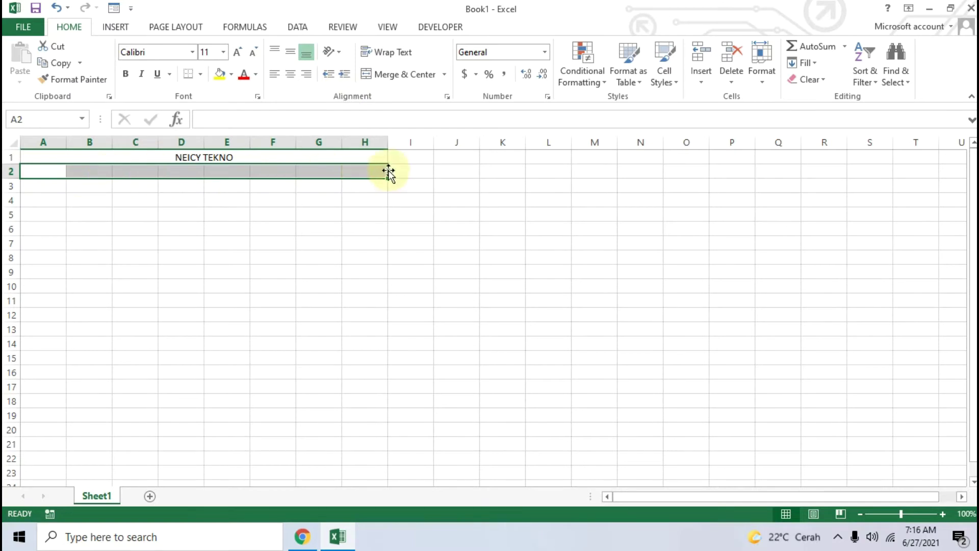
{"action": "left_click", "coordinate": [393, 77]}
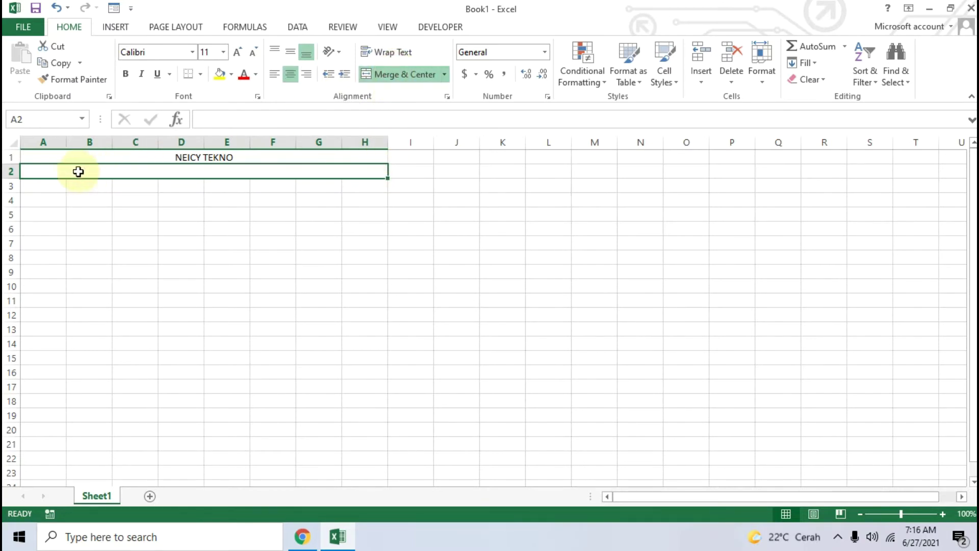
{"action": "left_click", "coordinate": [302, 537]}
{"action": "left_click", "coordinate": [304, 545]}
{"action": "type", "text": "Jl. Cisurupan No.xx"}
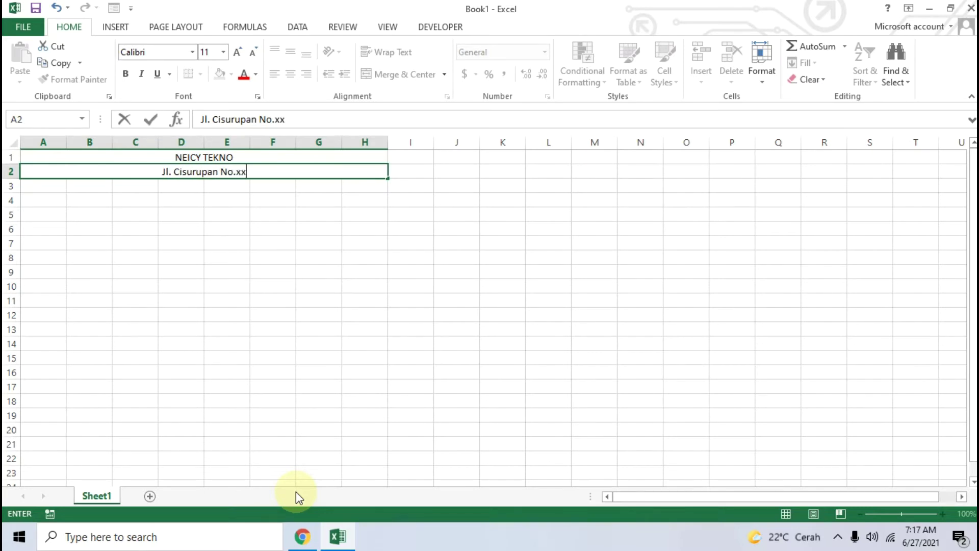
{"action": "type", "text": "Telp."}
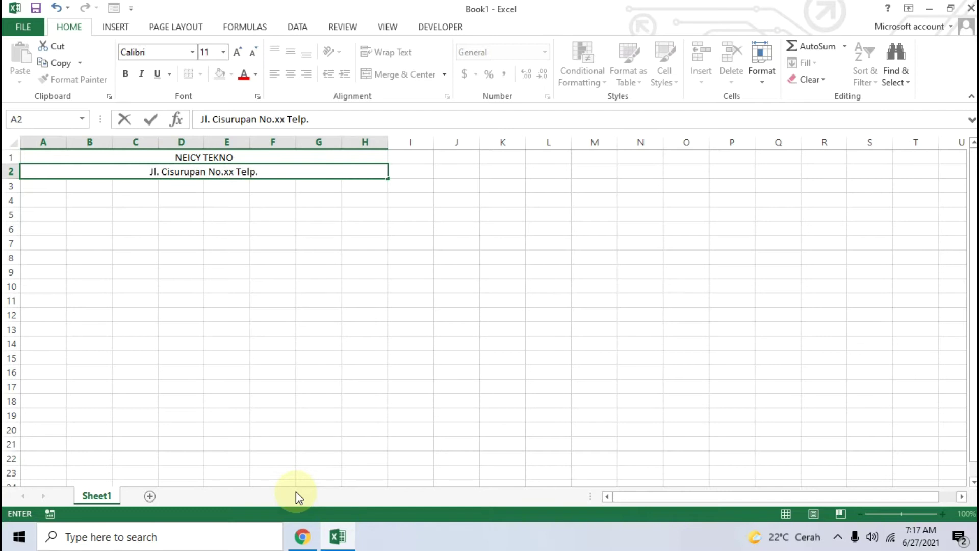
{"action": "type", "text": " xxxxxxxx"}
{"action": "key", "text": "Return"}
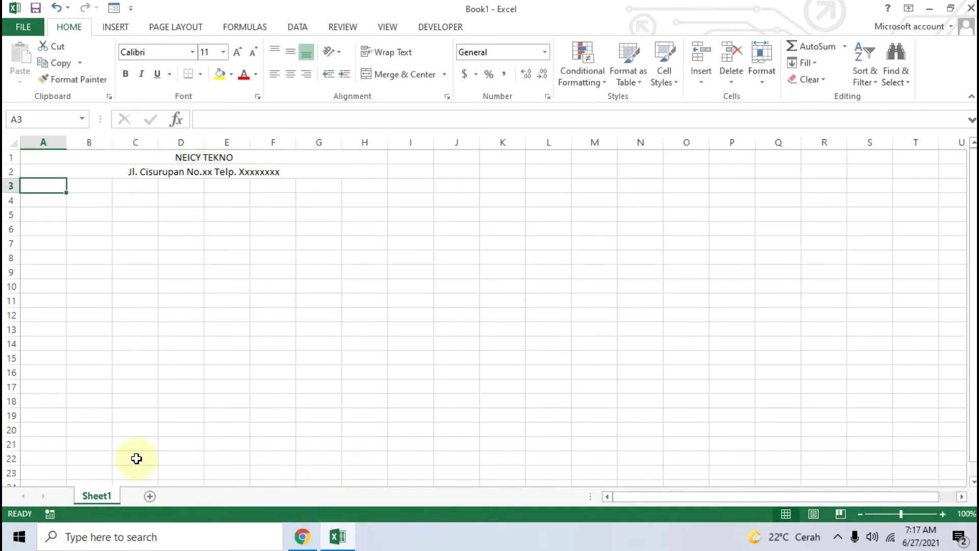
Merge and centre A3:H3 and enter Kota Garut
{"action": "left_click_drag", "start_coordinate": [49, 187], "coordinate": [362, 187]}
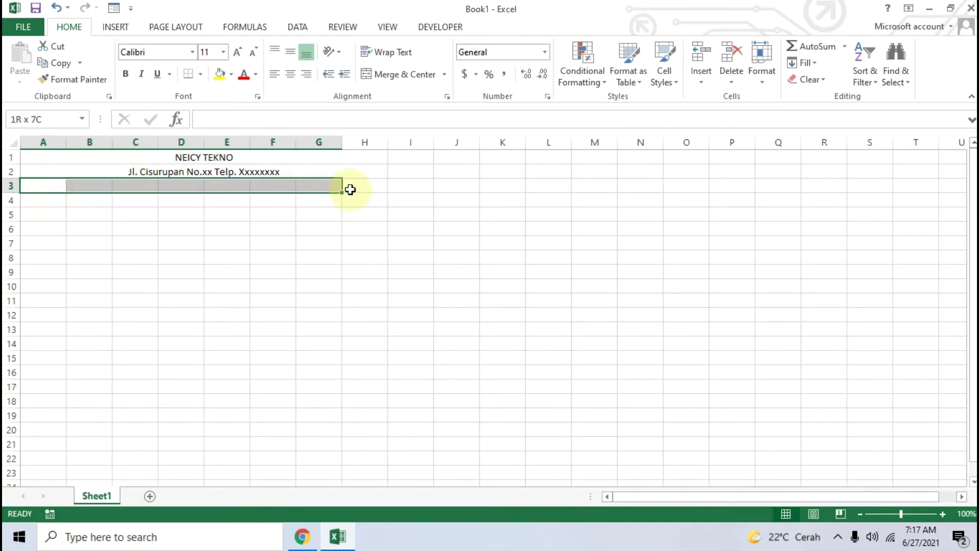
{"action": "left_click", "coordinate": [403, 74]}
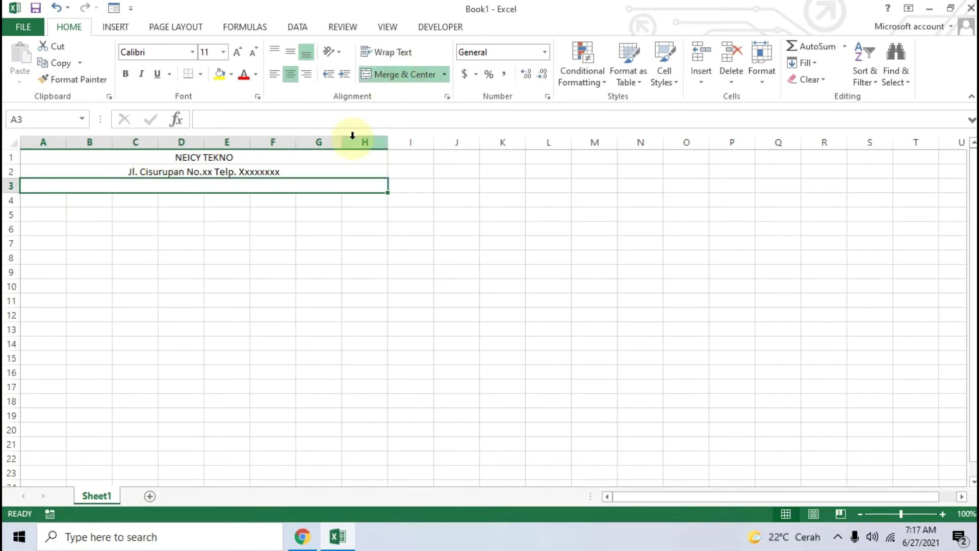
{"action": "type", "text": "Kota Garut"}
{"action": "key", "text": "Return"}
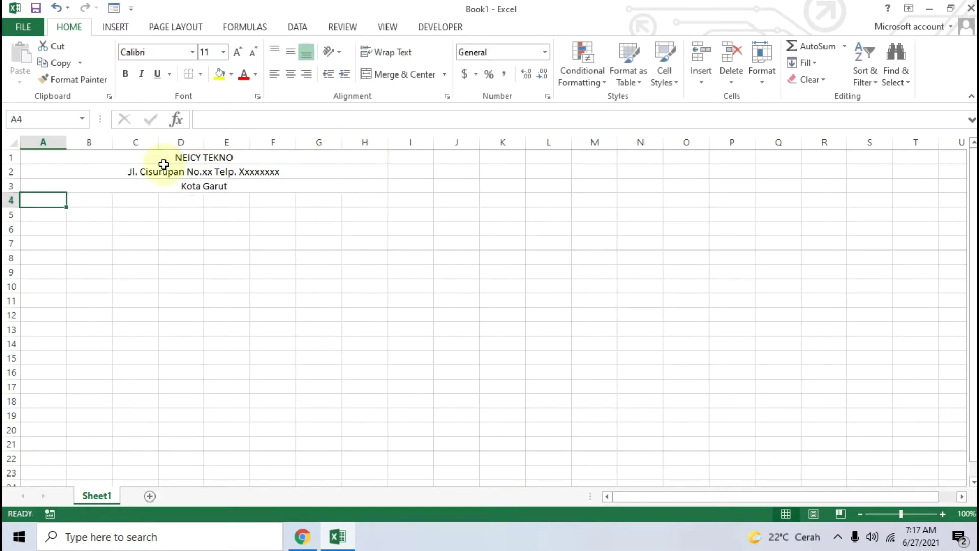
Merge and centre A4:H4 with the title BUKU VERBAL
{"action": "left_click_drag", "start_coordinate": [45, 200], "coordinate": [371, 195]}
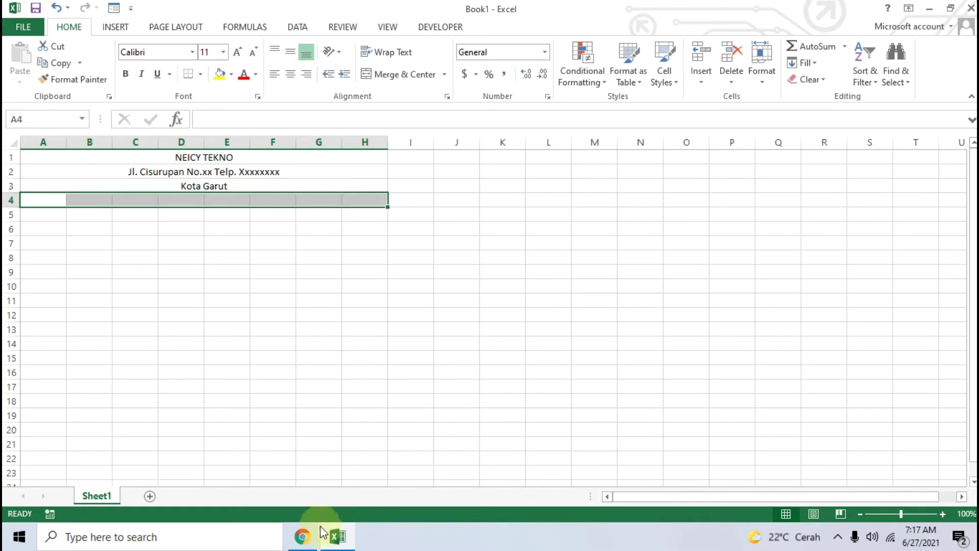
{"action": "mouse_move", "coordinate": [302, 537]}
{"action": "left_click", "coordinate": [313, 541]}
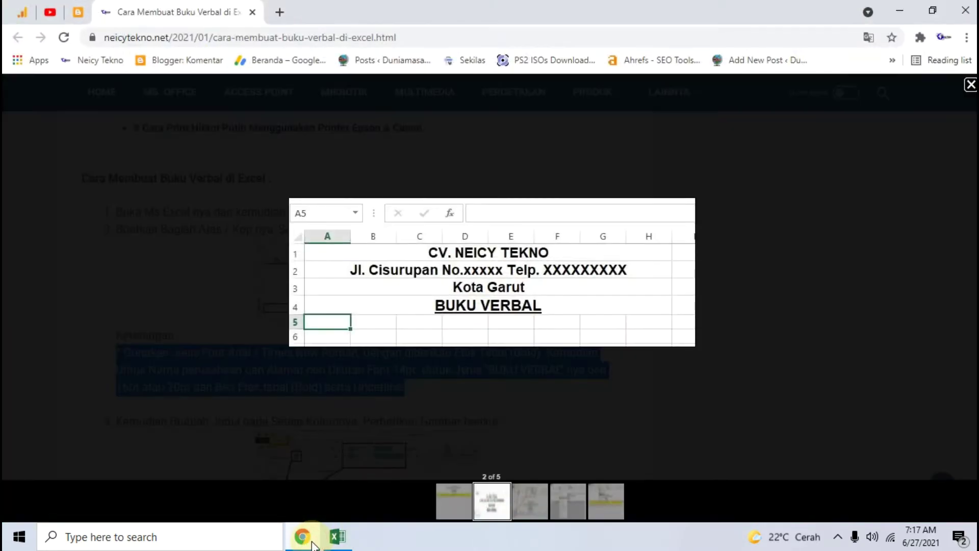
{"action": "left_click", "coordinate": [307, 536]}
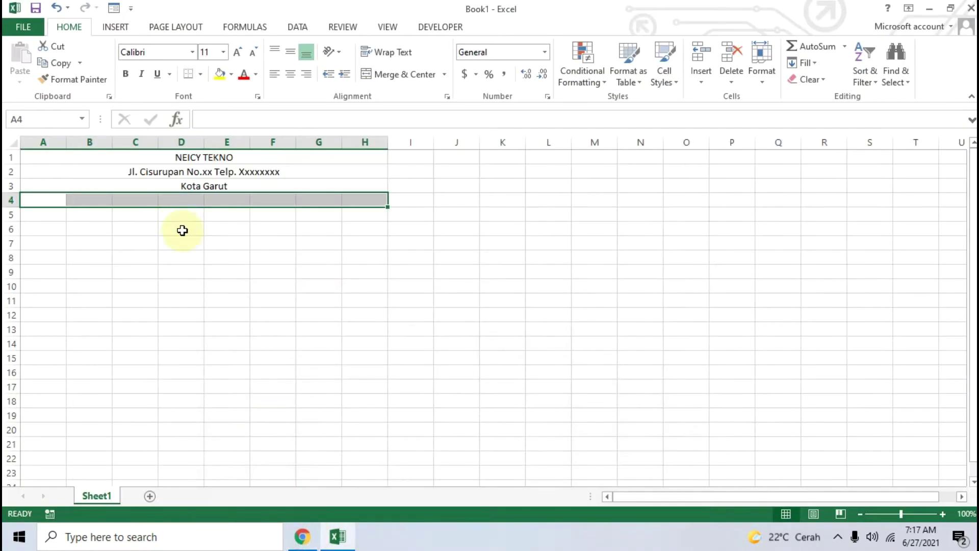
{"action": "left_click", "coordinate": [376, 76]}
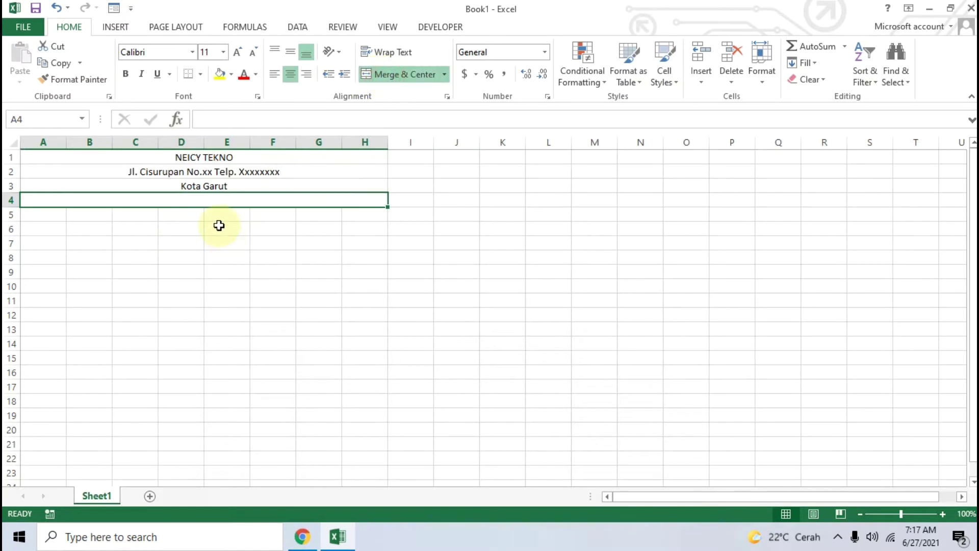
{"action": "type", "text": "BUKU VERBAL"}
{"action": "left_click", "coordinate": [301, 537]}
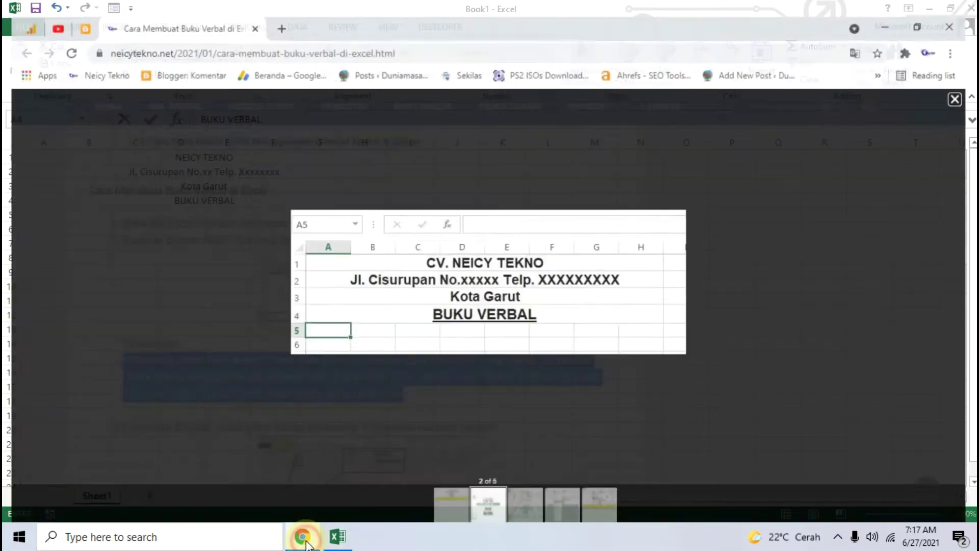
{"action": "left_click", "coordinate": [302, 537]}
{"action": "left_click", "coordinate": [224, 257]}
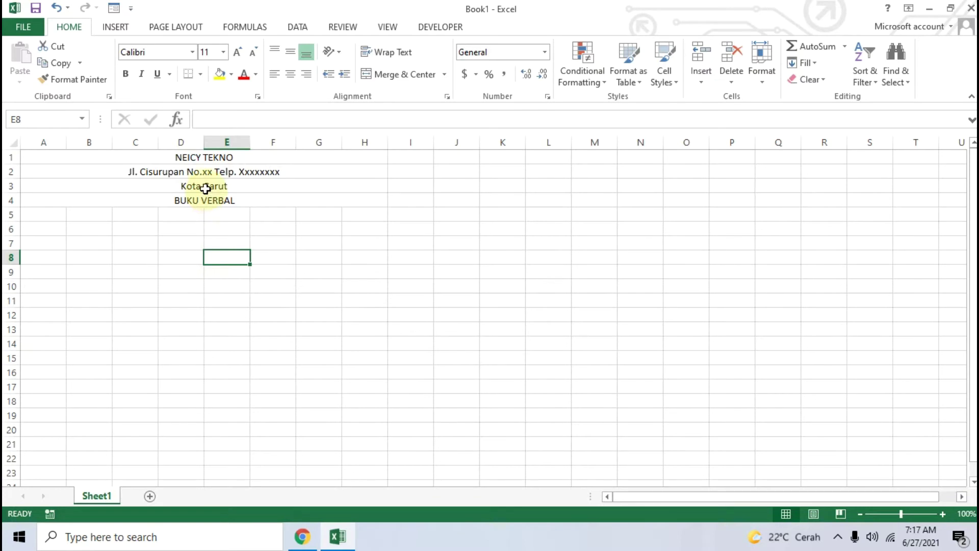
{"action": "left_click_drag", "start_coordinate": [189, 156], "coordinate": [213, 184]}
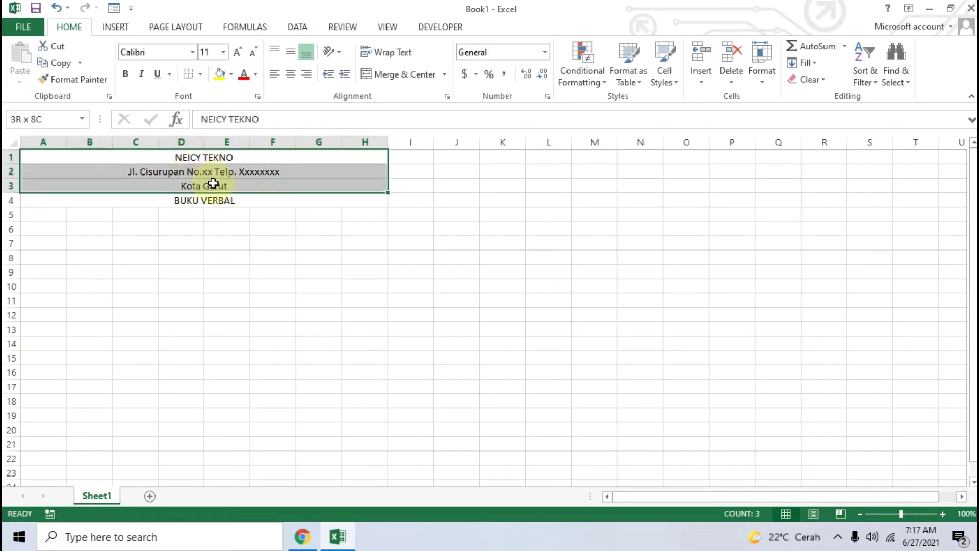
Format the three header lines as Arial 14 bold
{"action": "left_click", "coordinate": [193, 52]}
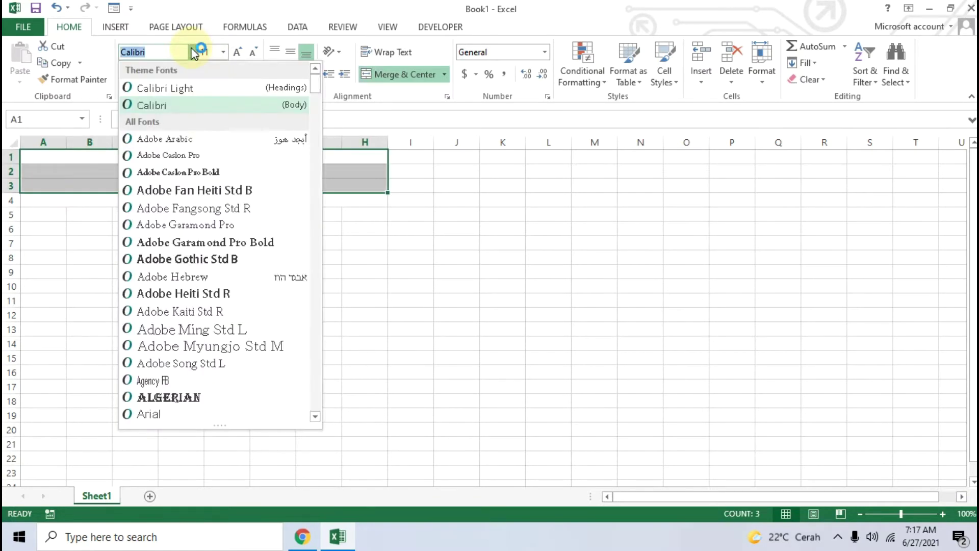
{"action": "left_click", "coordinate": [153, 415]}
{"action": "left_click", "coordinate": [237, 53]}
{"action": "left_click", "coordinate": [237, 52]}
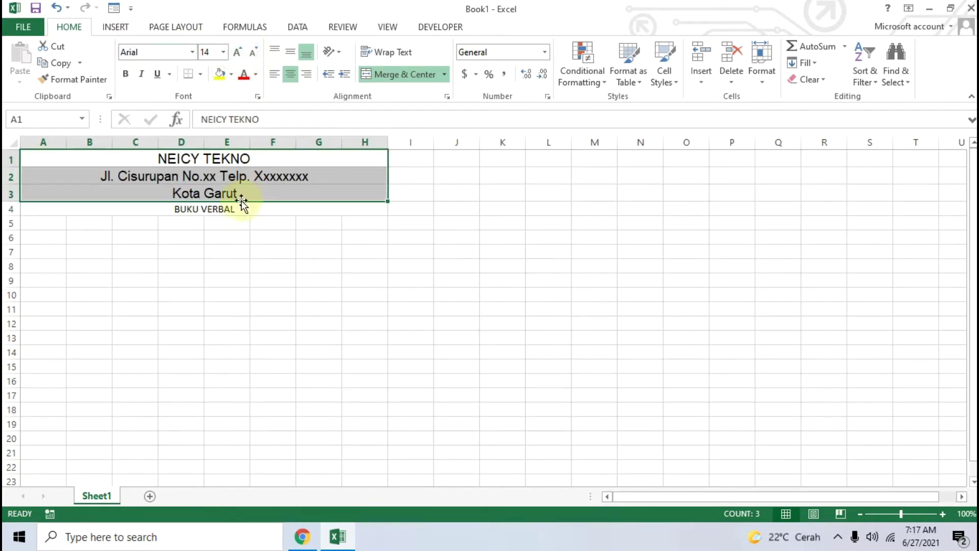
{"action": "left_click", "coordinate": [124, 75]}
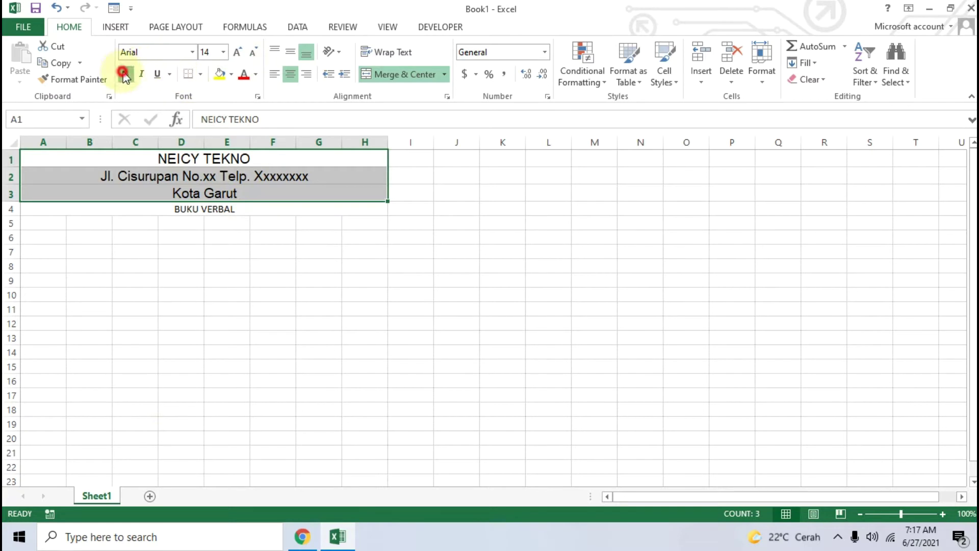
{"action": "left_click", "coordinate": [169, 261]}
Make the BUKU VERBAL title Arial 18, bold and underlined
{"action": "left_click", "coordinate": [174, 200]}
{"action": "left_click", "coordinate": [167, 206]}
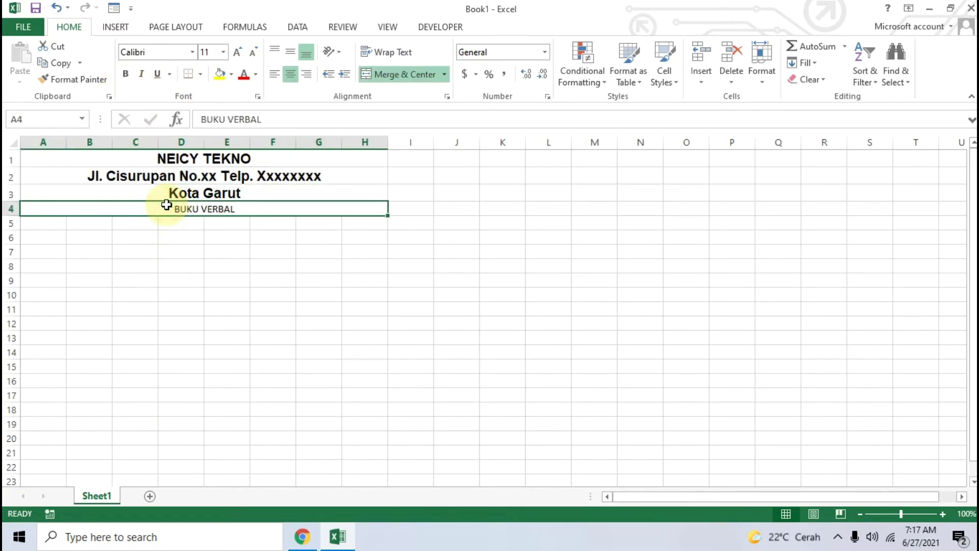
{"action": "left_click", "coordinate": [192, 51]}
{"action": "left_click", "coordinate": [149, 413]}
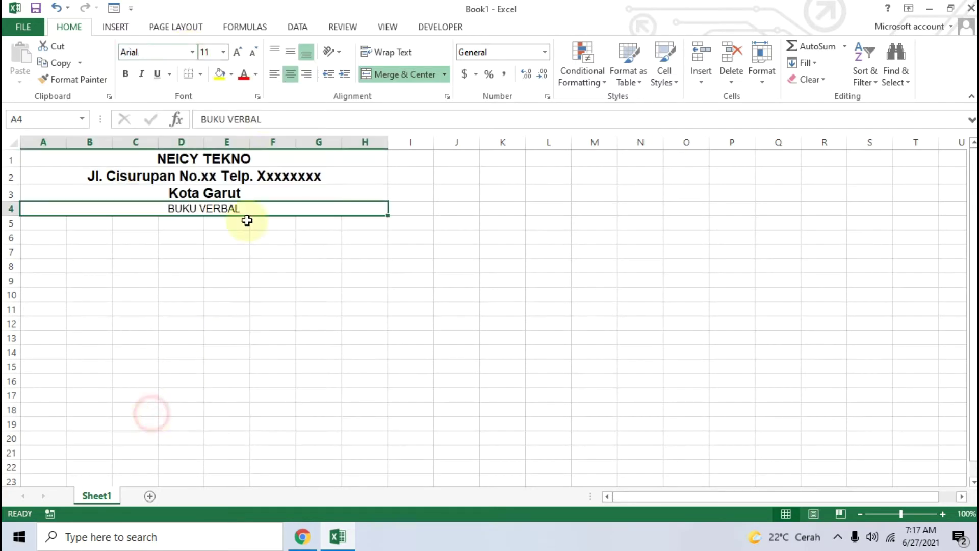
{"action": "left_click", "coordinate": [237, 51]}
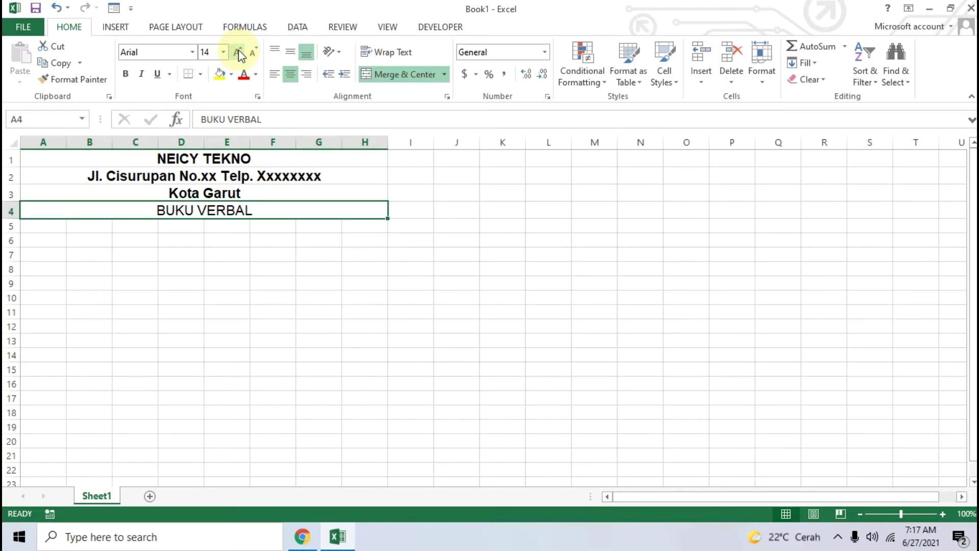
{"action": "left_click", "coordinate": [223, 192]}
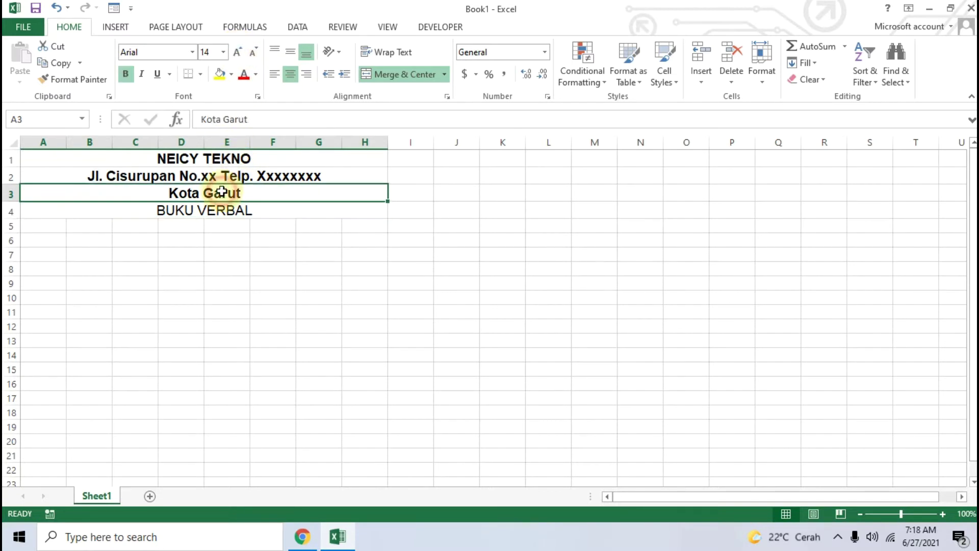
{"action": "left_click", "coordinate": [215, 214]}
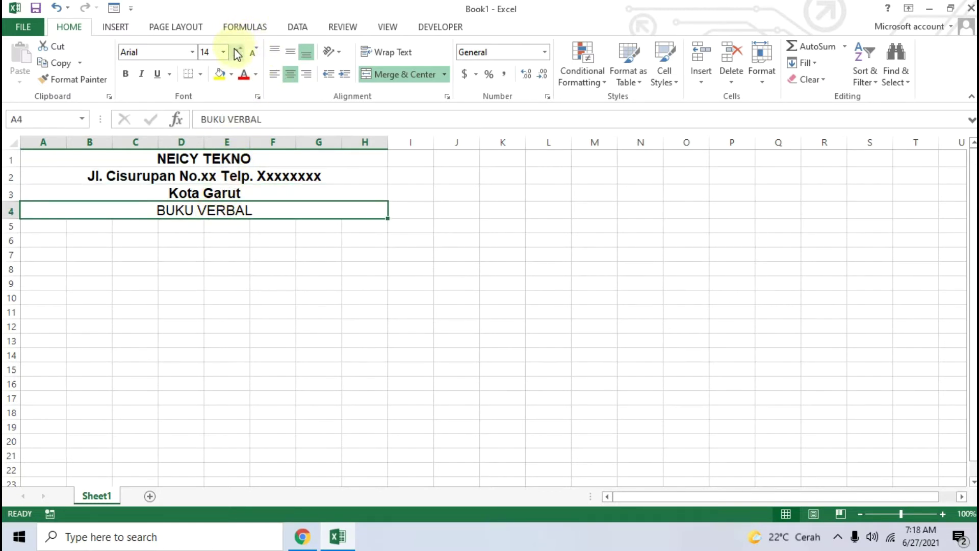
{"action": "left_click", "coordinate": [238, 52]}
{"action": "left_click", "coordinate": [238, 51]}
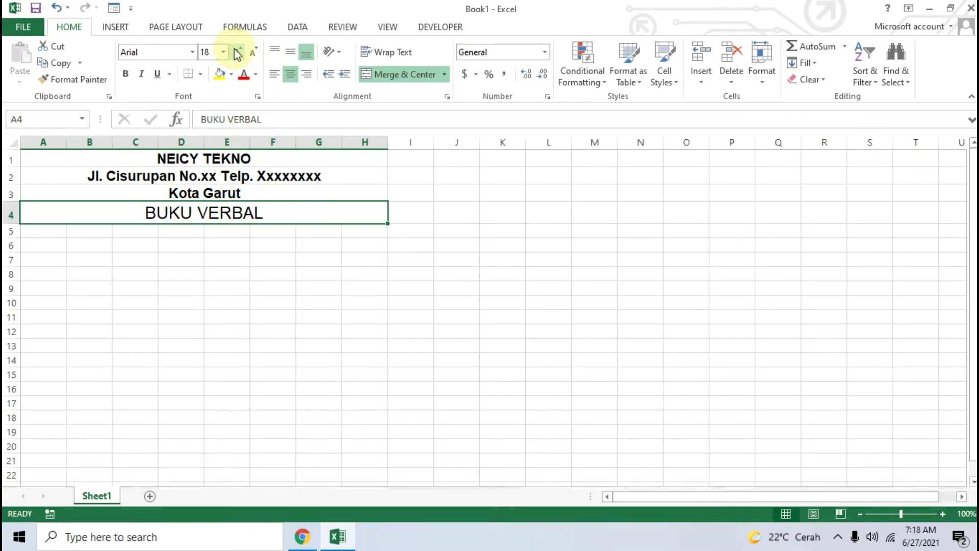
{"action": "left_click", "coordinate": [123, 75]}
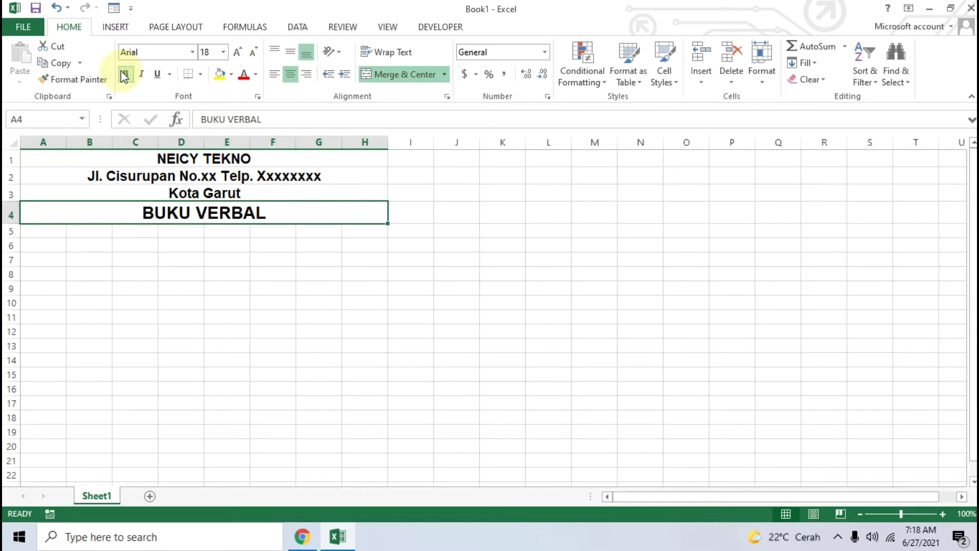
{"action": "left_click", "coordinate": [158, 74]}
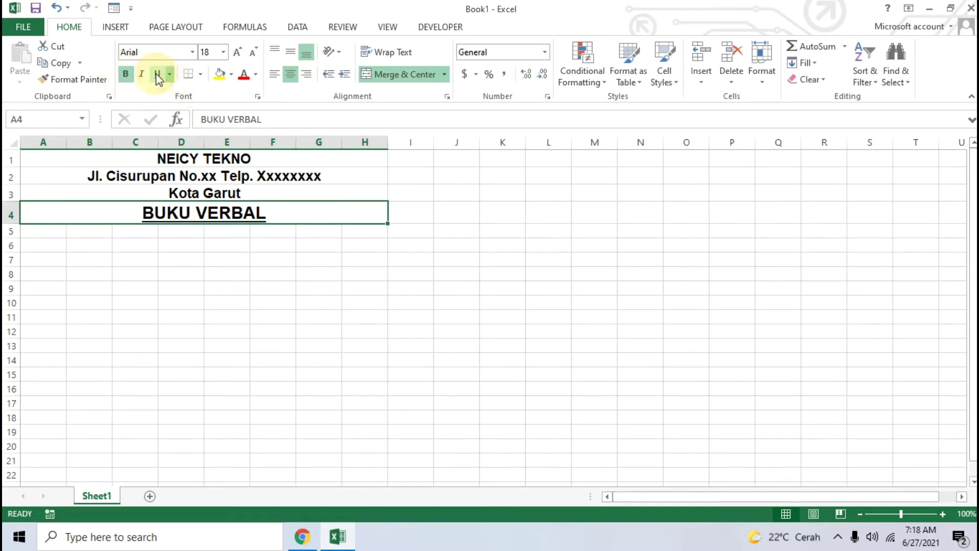
{"action": "left_click", "coordinate": [154, 259]}
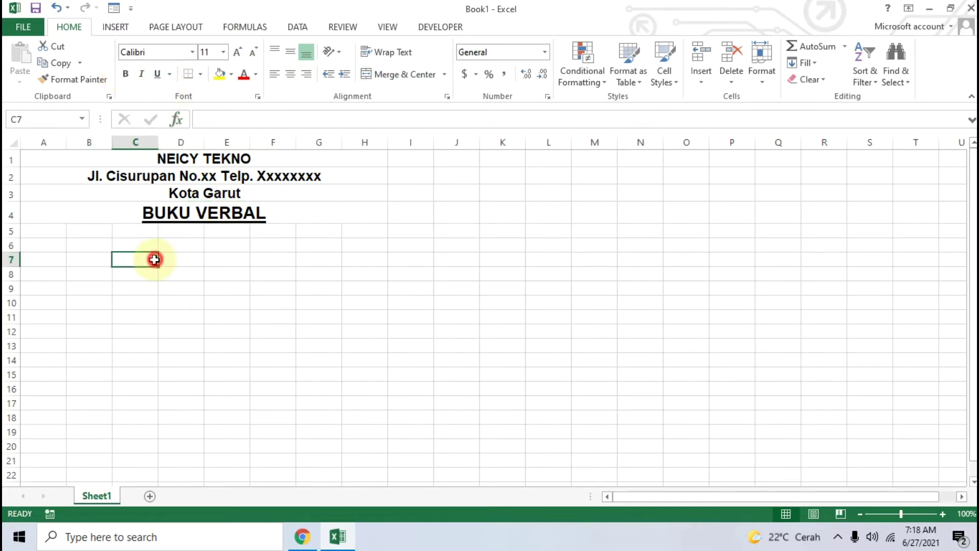
{"action": "left_click", "coordinate": [31, 232]}
{"action": "left_click", "coordinate": [302, 537]}
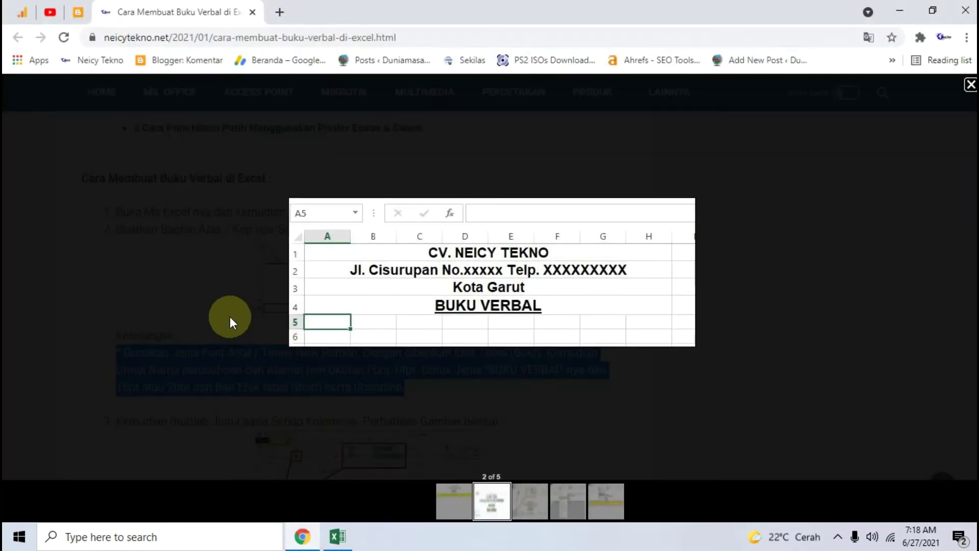
{"action": "left_click", "coordinate": [100, 280]}
{"action": "scroll", "coordinate": [105, 275], "scroll_direction": "down", "scroll_amount": 4}
{"action": "scroll", "coordinate": [120, 258], "scroll_direction": "down", "scroll_amount": 2}
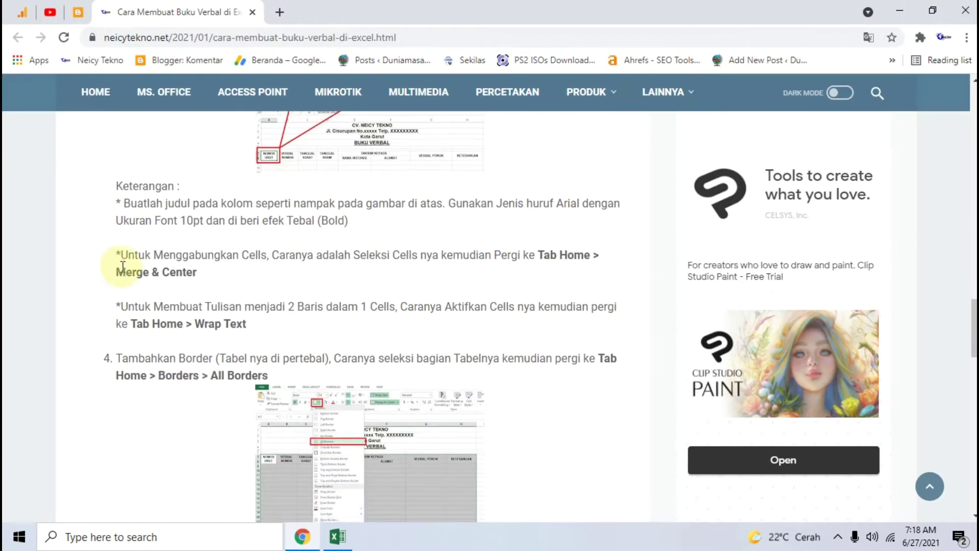
{"action": "left_click", "coordinate": [325, 155]}
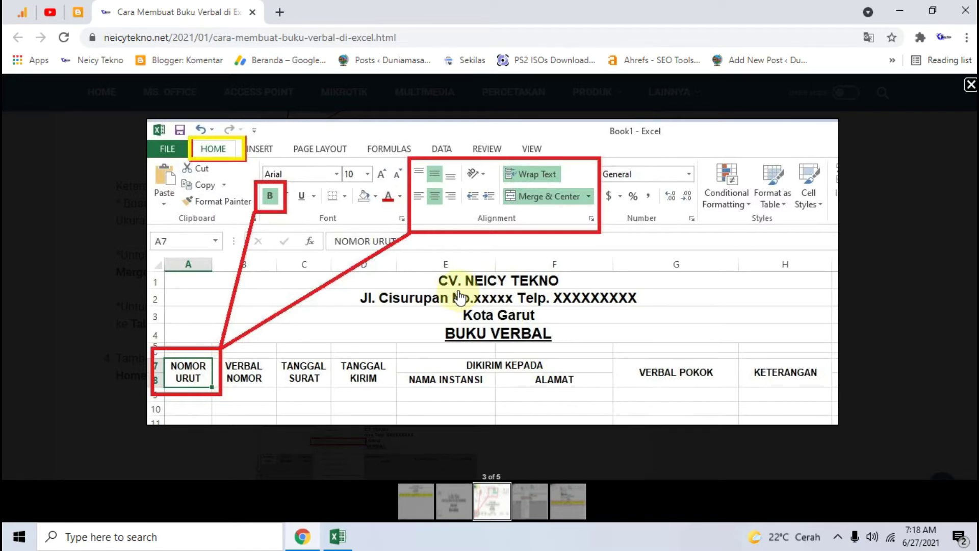
{"action": "mouse_move", "coordinate": [302, 536]}
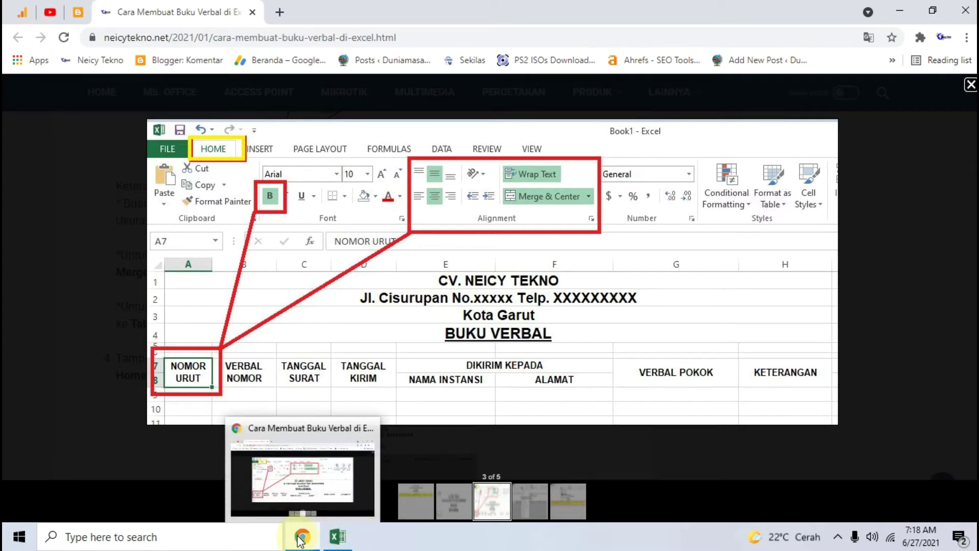
{"action": "left_click", "coordinate": [337, 537]}
{"action": "left_click", "coordinate": [42, 232]}
{"action": "left_click", "coordinate": [35, 246]}
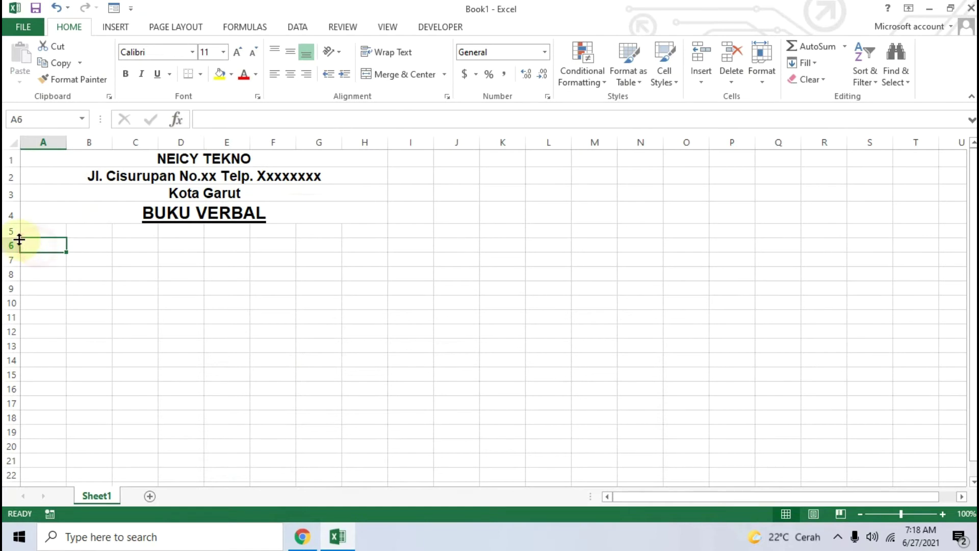
Shrink blank row 5 into a thin spacer below the BUKU VERBAL title
{"action": "left_click_drag", "start_coordinate": [14, 237], "coordinate": [14, 234]}
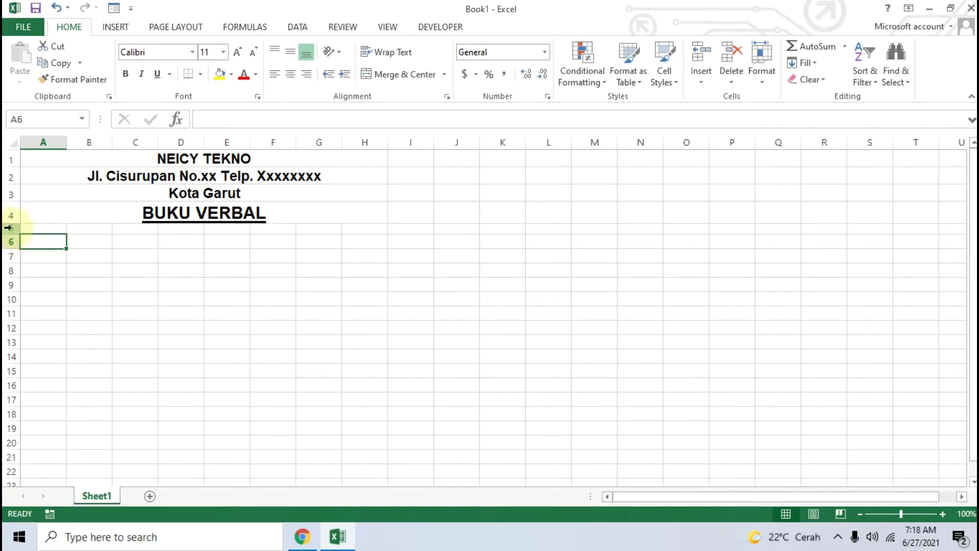
{"action": "left_click", "coordinate": [10, 228]}
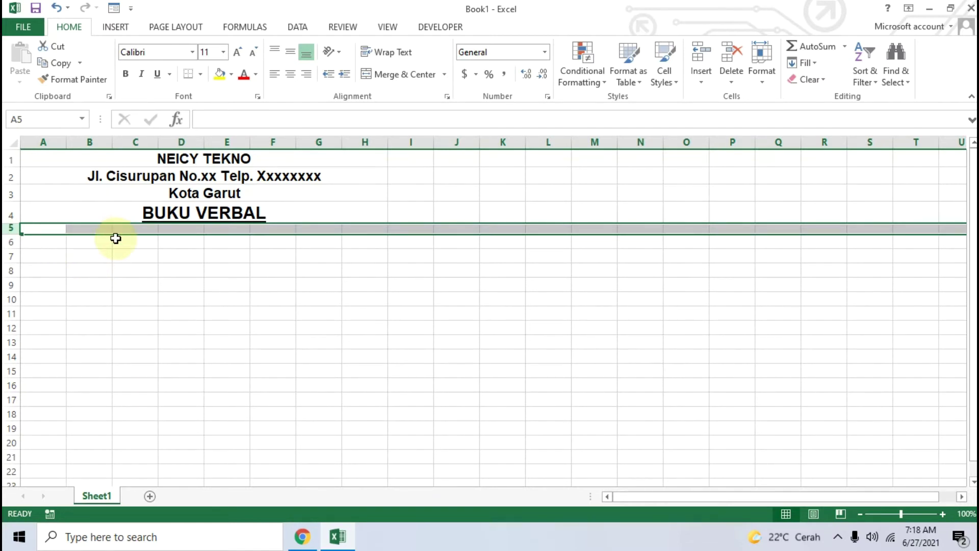
{"action": "left_click", "coordinate": [54, 240]}
{"action": "left_click", "coordinate": [306, 541]}
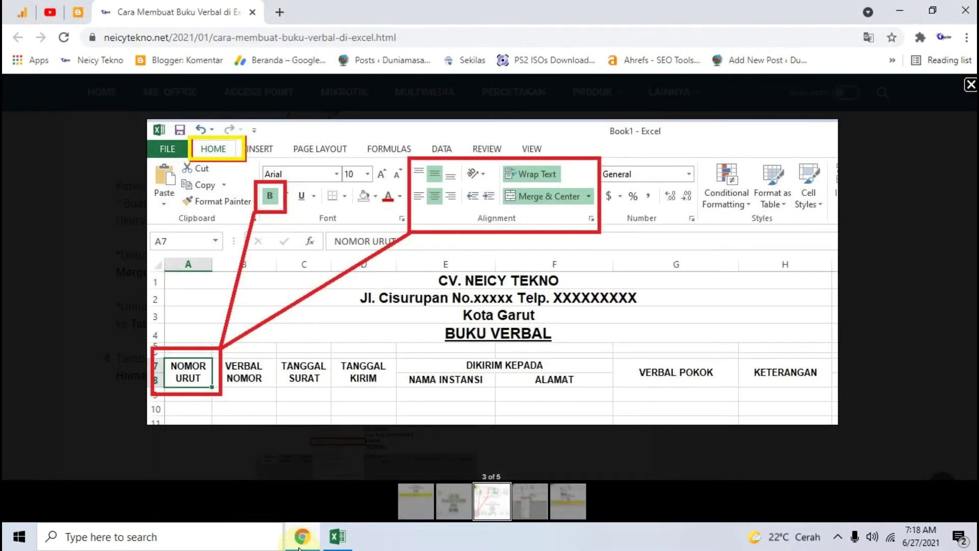
{"action": "left_click", "coordinate": [299, 545]}
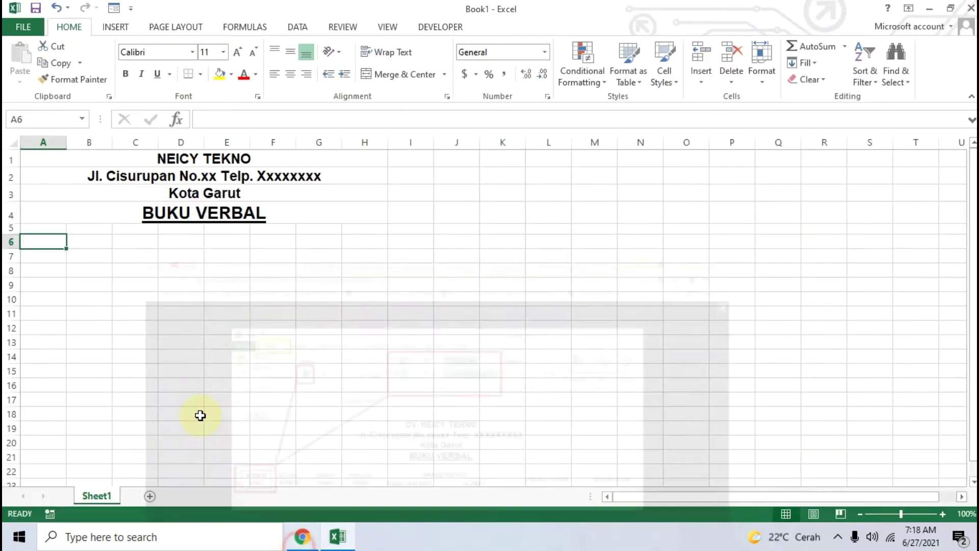
Enter the headings NOMOR URUT in A6 and VERBAL NOMOR in B6
{"action": "type", "text": "NOMO"}
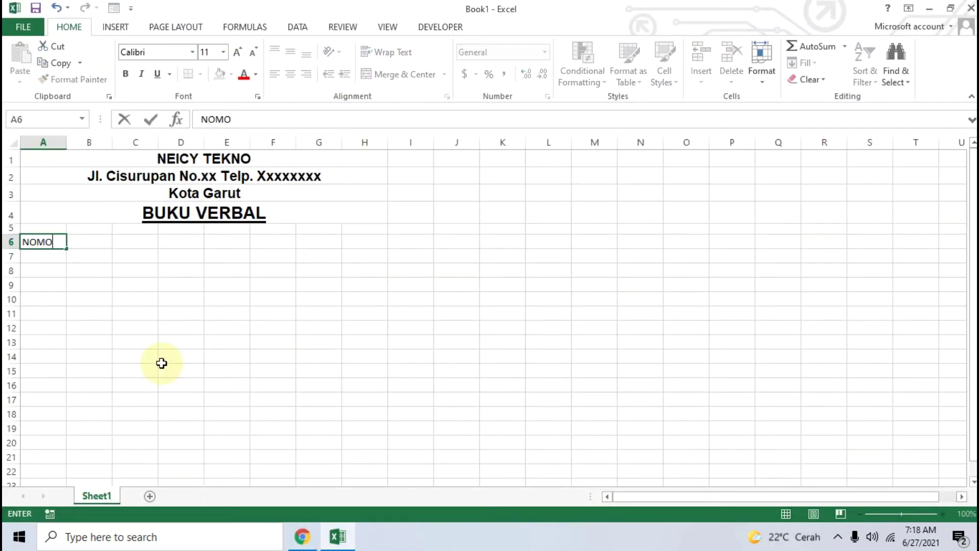
{"action": "type", "text": "R URUT"}
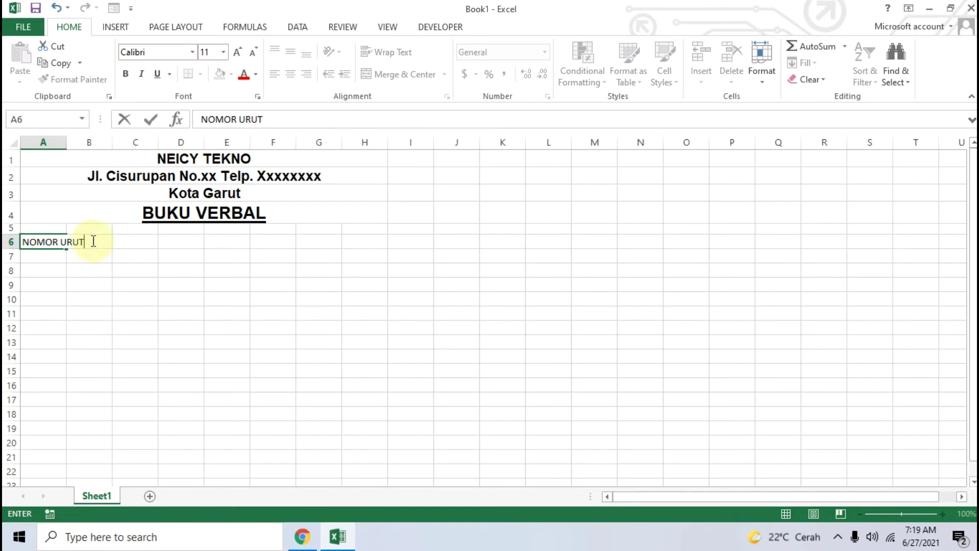
{"action": "left_click", "coordinate": [97, 262]}
{"action": "left_click", "coordinate": [98, 241]}
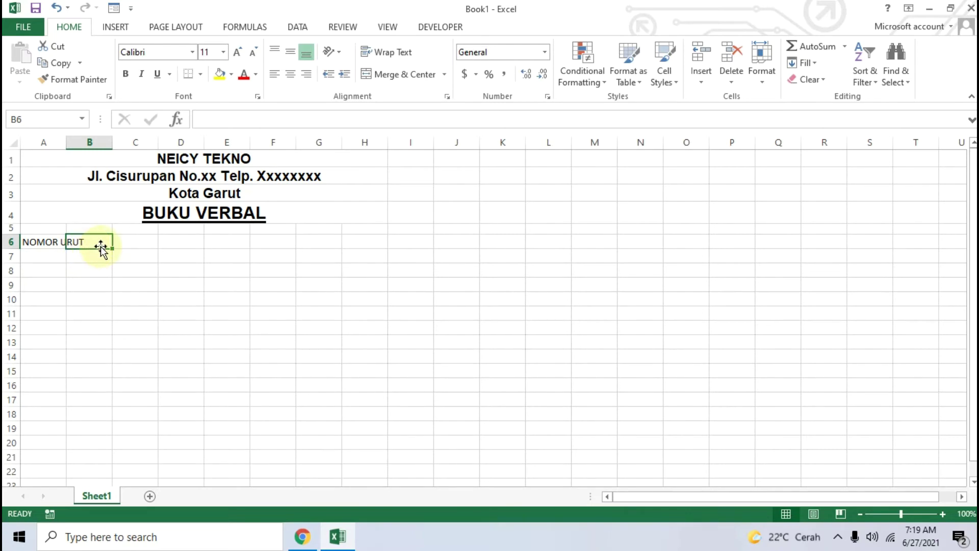
{"action": "left_click", "coordinate": [306, 544]}
{"action": "left_click", "coordinate": [302, 536]}
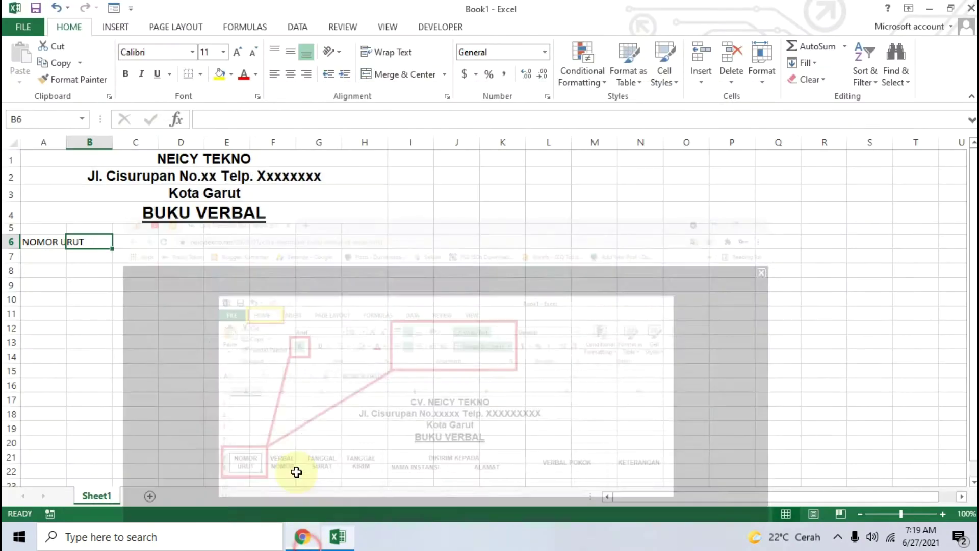
{"action": "type", "text": "VERV"}
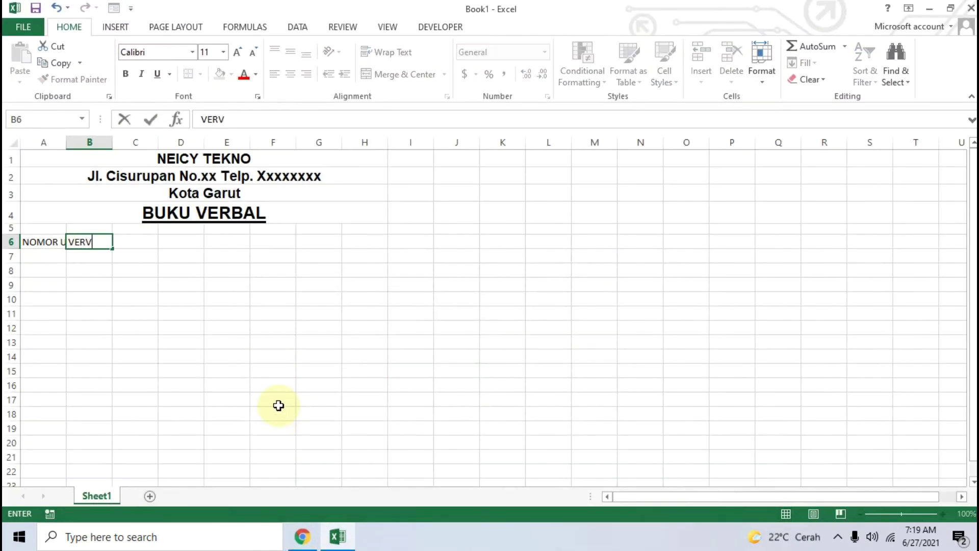
{"action": "key", "text": "BackSpace"}
{"action": "type", "text": "BAL N"}
{"action": "type", "text": "OMOR"}
{"action": "key", "text": "Tab"}
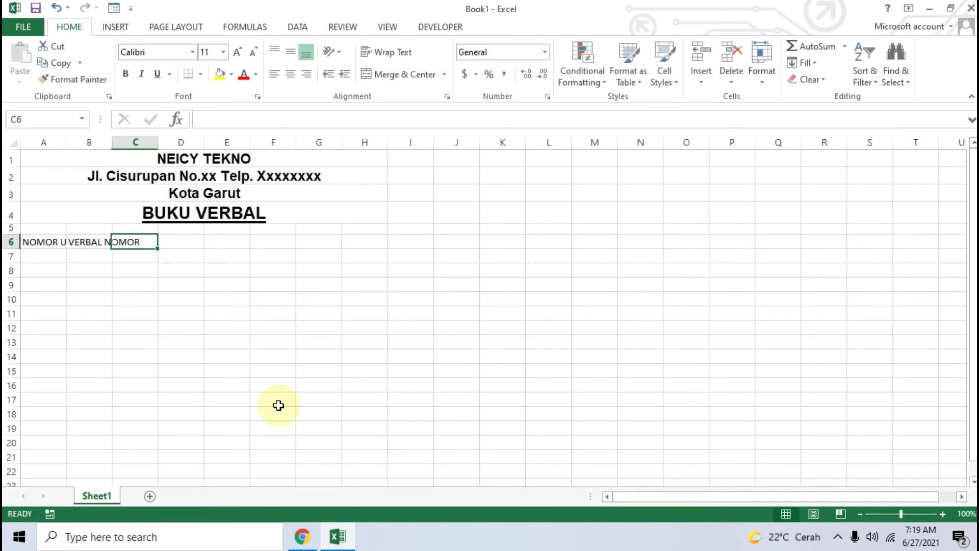
Enter TANGGAL SURAT in C6, then select A6:A7
{"action": "left_click", "coordinate": [209, 327]}
{"action": "left_click", "coordinate": [131, 242]}
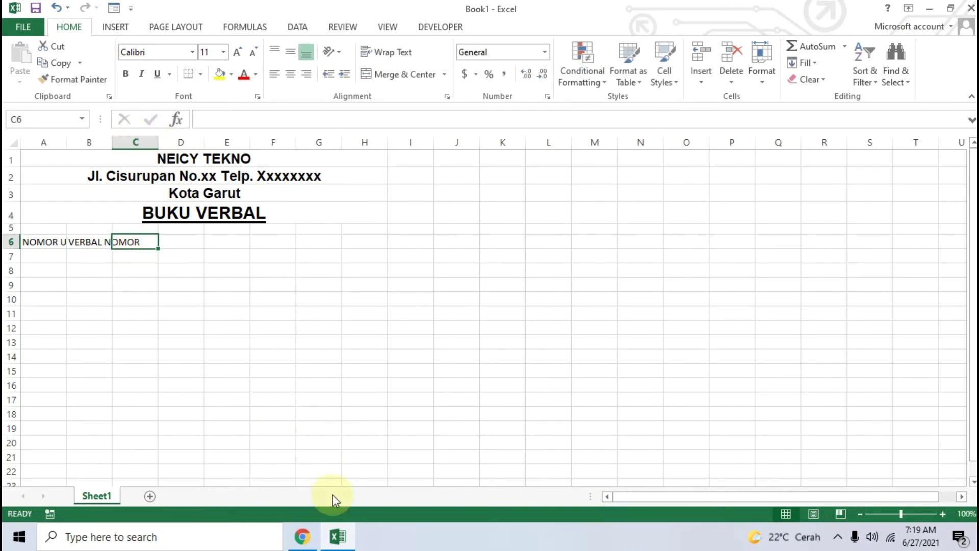
{"action": "left_click", "coordinate": [302, 536]}
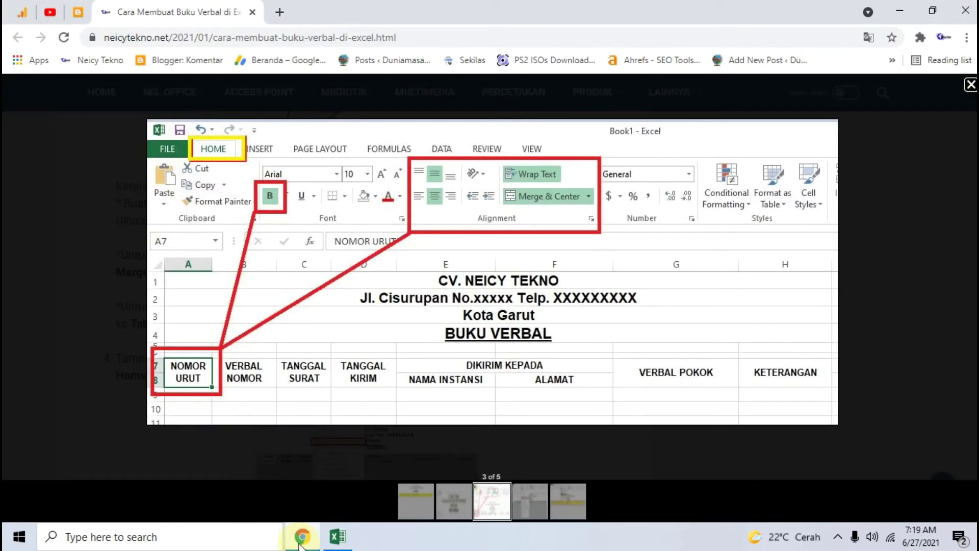
{"action": "left_click", "coordinate": [300, 545]}
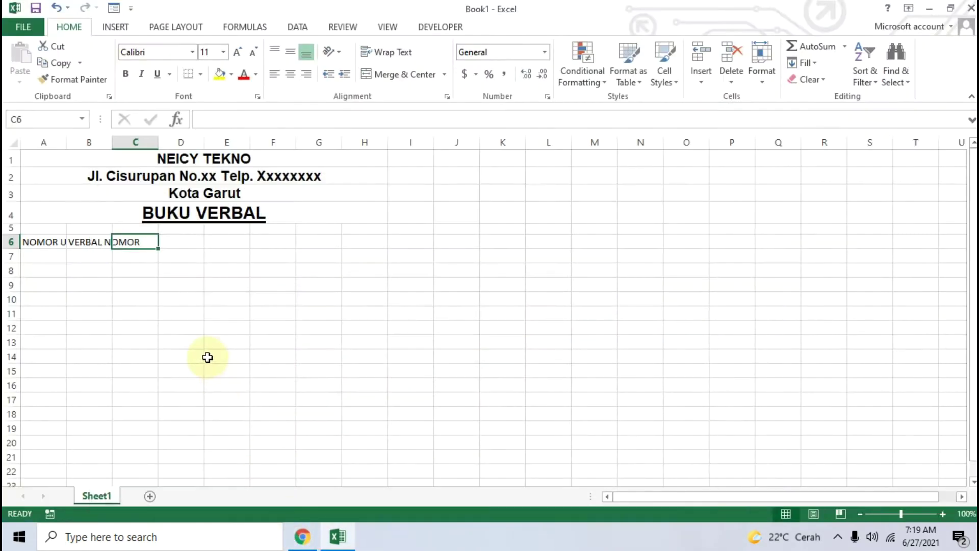
{"action": "type", "text": "TANGGA"}
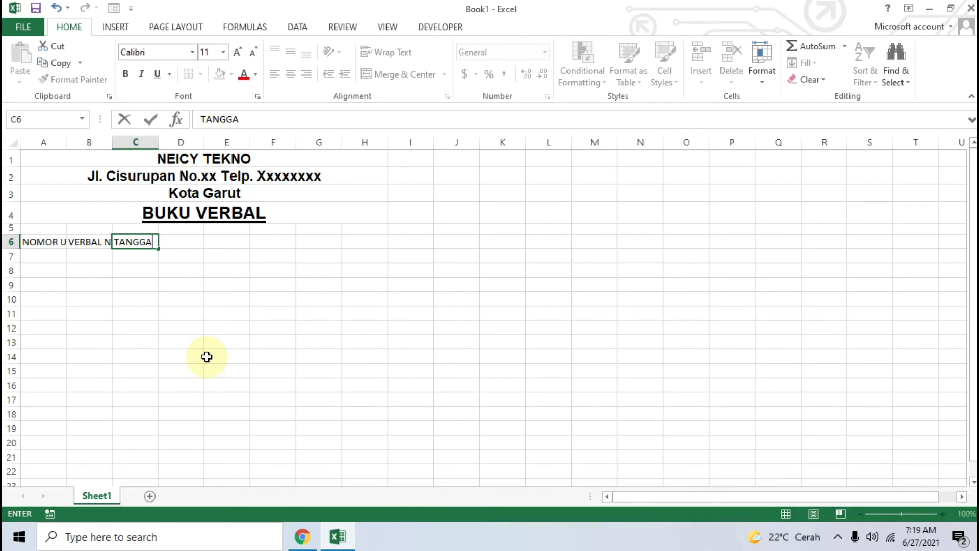
{"action": "type", "text": "L SURAT"}
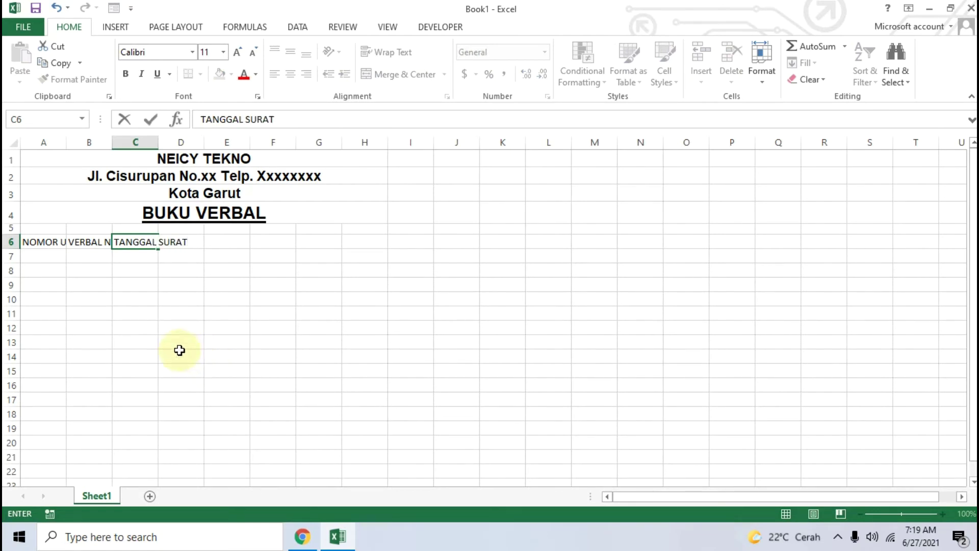
{"action": "left_click", "coordinate": [204, 356]}
{"action": "left_click", "coordinate": [83, 256]}
{"action": "left_click", "coordinate": [55, 240]}
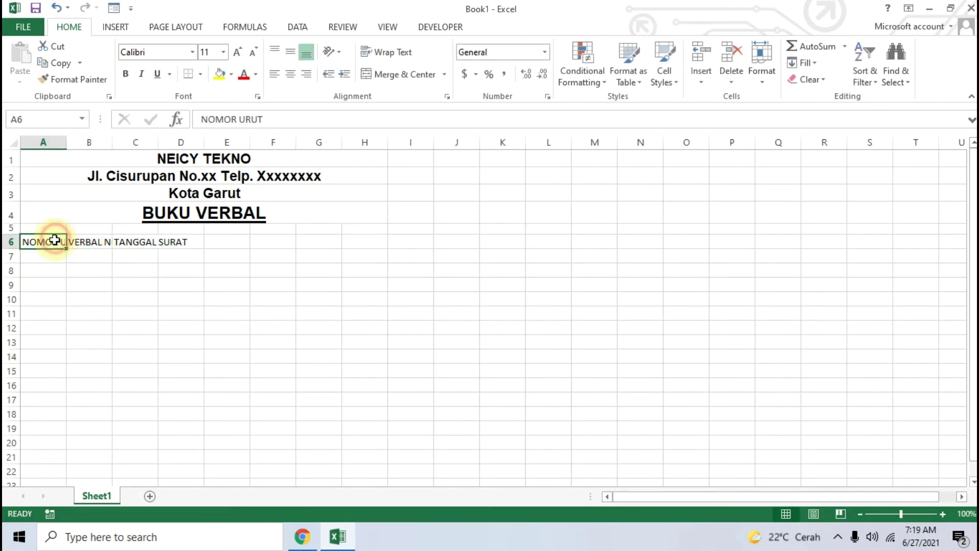
{"action": "left_click", "coordinate": [77, 253]}
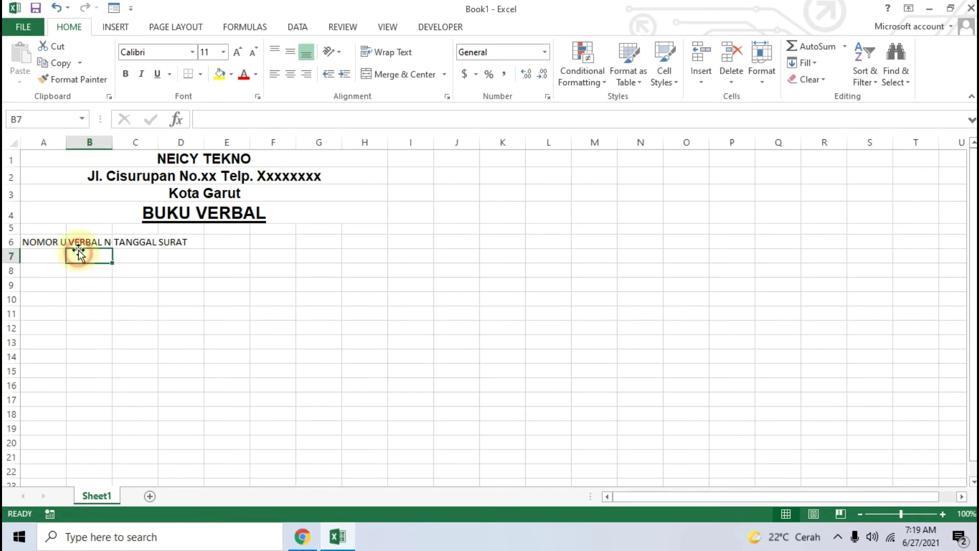
{"action": "mouse_move", "coordinate": [49, 239]}
{"action": "left_mouse_down"}
{"action": "mouse_move", "coordinate": [45, 261]}
{"action": "mouse_move", "coordinate": [56, 254]}
{"action": "left_mouse_up"}
{"action": "left_click", "coordinate": [113, 265]}
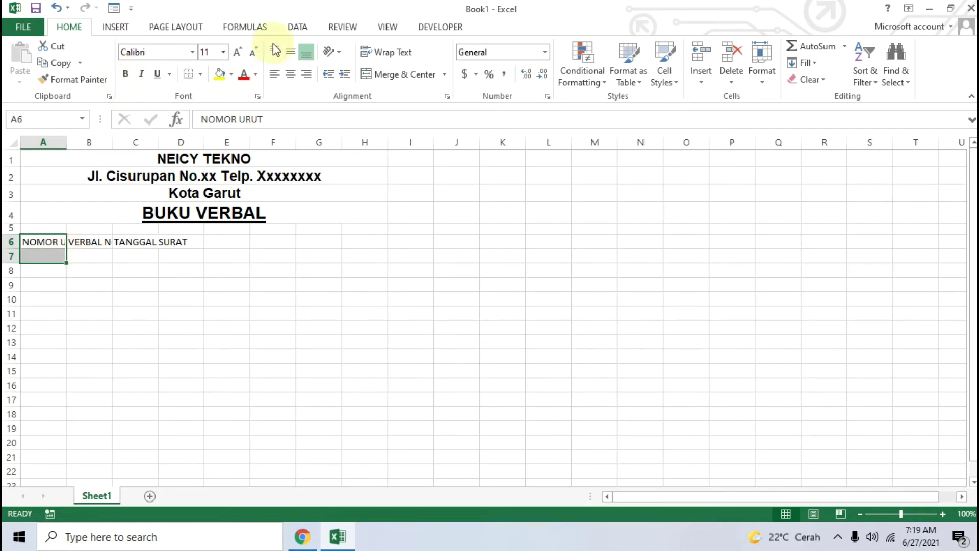
Merge A6:A7 so NOMOR URUT is wrapped and centred both ways
{"action": "left_click", "coordinate": [290, 51]}
{"action": "left_click", "coordinate": [290, 74]}
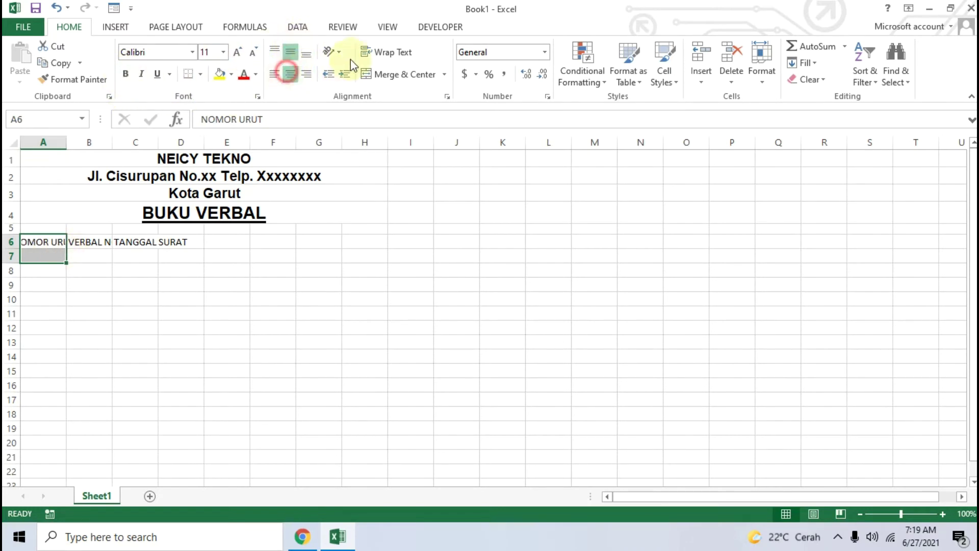
{"action": "left_click", "coordinate": [411, 53]}
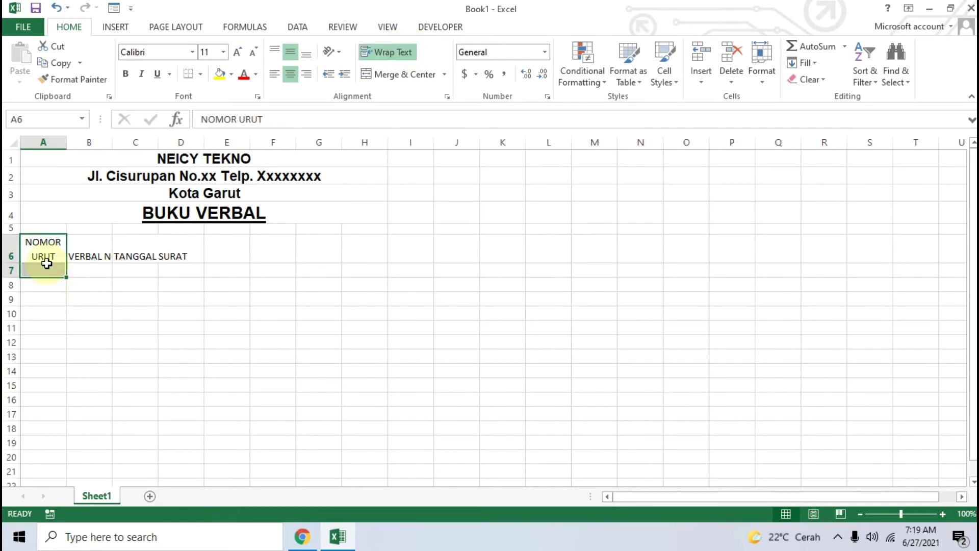
{"action": "left_click", "coordinate": [421, 75]}
{"action": "left_click", "coordinate": [166, 301]}
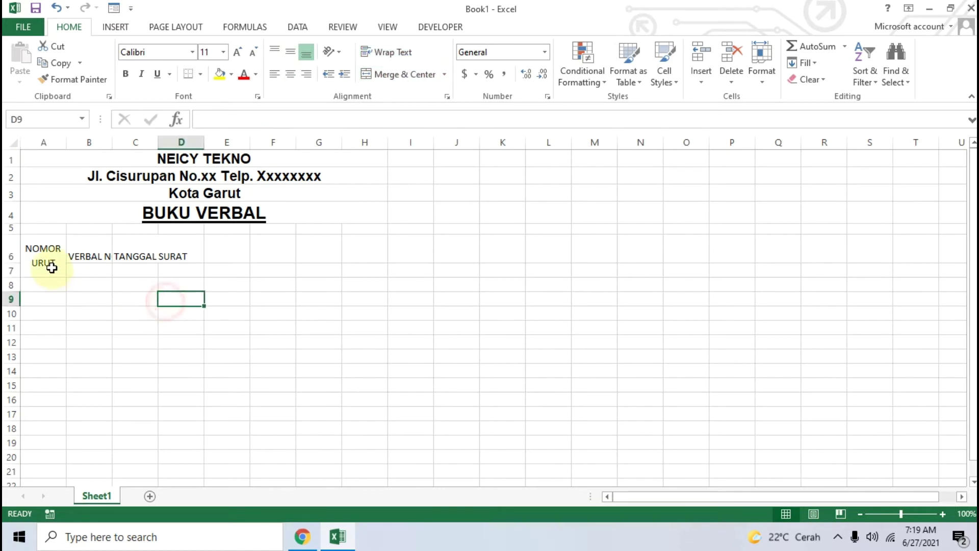
Merge B6:B7 with VERBAL NOMOR wrapped and vertically centred
{"action": "left_click_drag", "start_coordinate": [77, 255], "coordinate": [81, 270]}
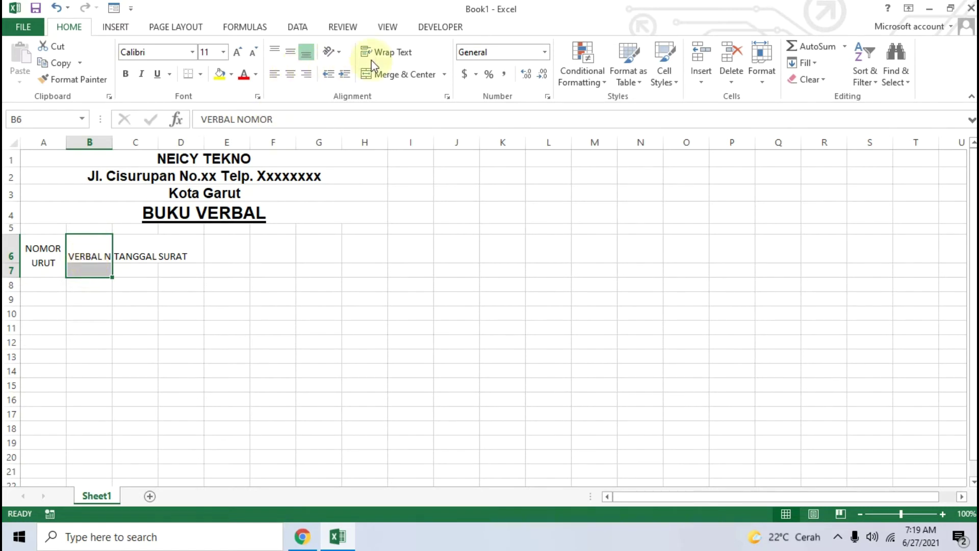
{"action": "left_click", "coordinate": [400, 76]}
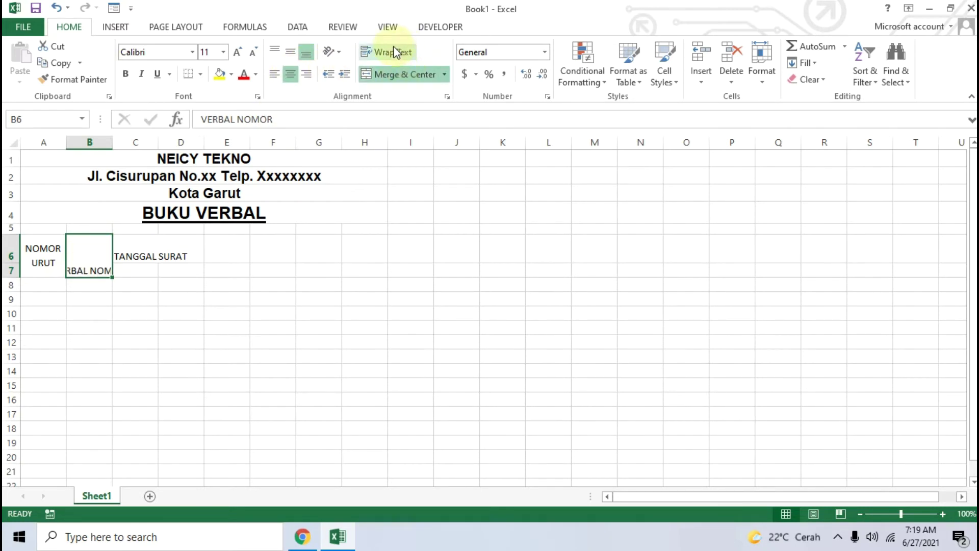
{"action": "left_click", "coordinate": [393, 53]}
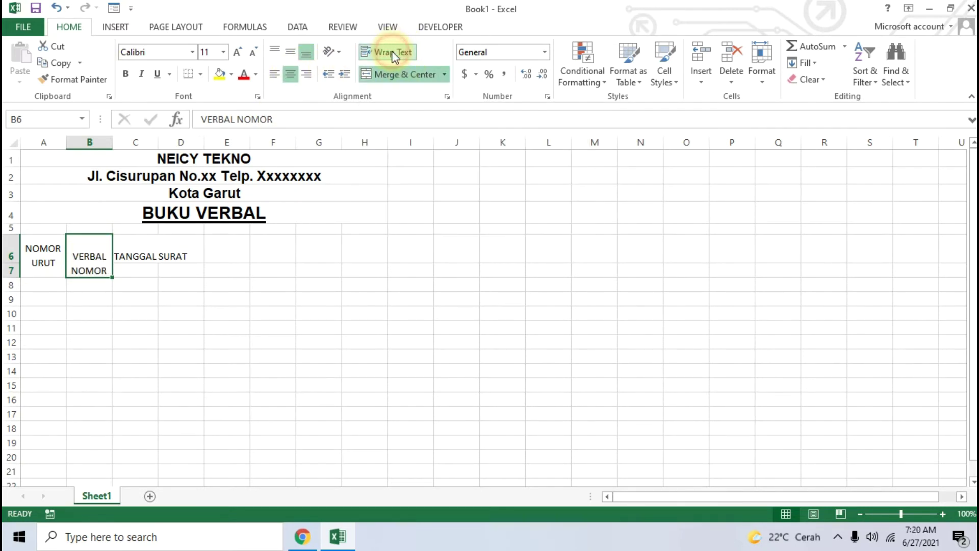
{"action": "left_click", "coordinate": [289, 55]}
Merge C6:C7 with TANGGAL SURAT wrapped and vertically centred
{"action": "left_click", "coordinate": [131, 324]}
{"action": "left_click_drag", "start_coordinate": [134, 255], "coordinate": [135, 264]}
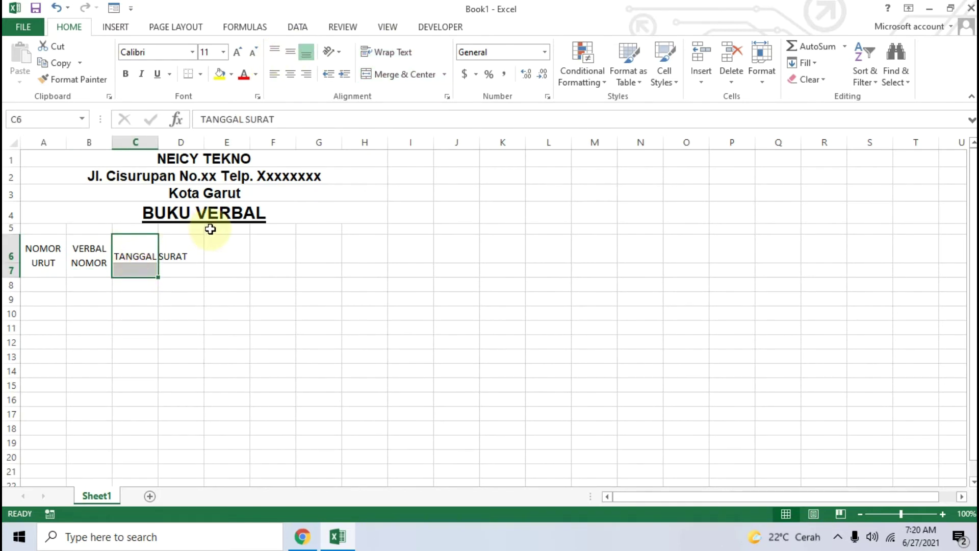
{"action": "left_click", "coordinate": [303, 536]}
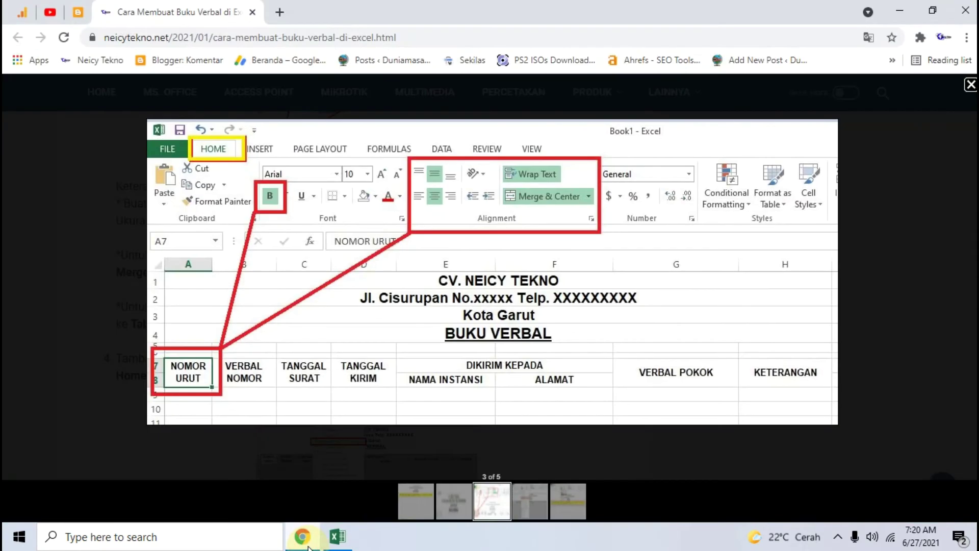
{"action": "left_click", "coordinate": [304, 536]}
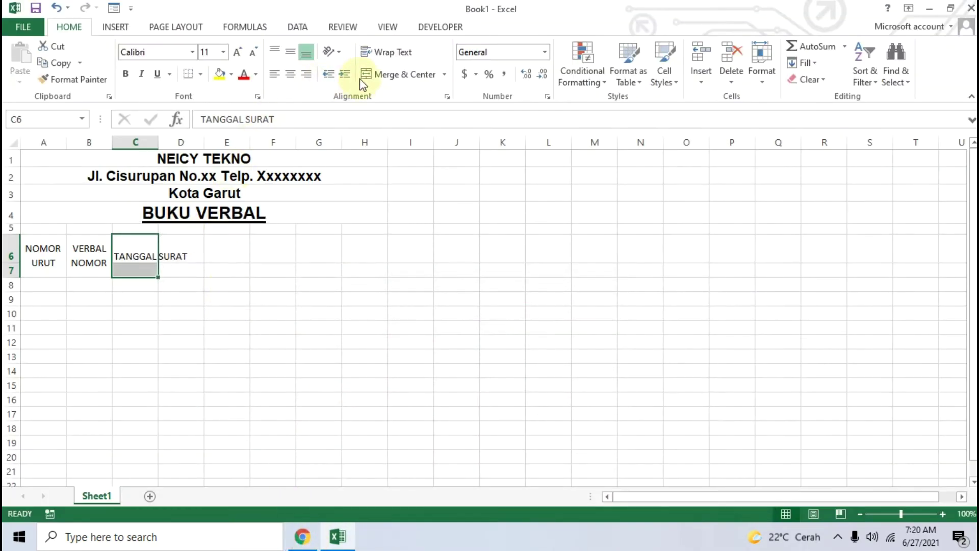
{"action": "left_click", "coordinate": [387, 76]}
{"action": "left_click", "coordinate": [291, 53]}
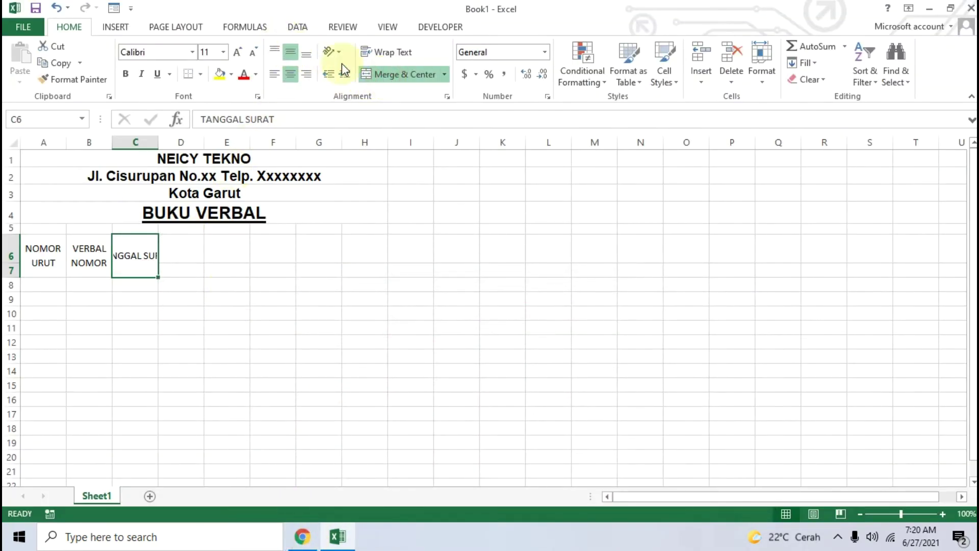
{"action": "left_click", "coordinate": [392, 53]}
{"action": "left_click", "coordinate": [219, 311]}
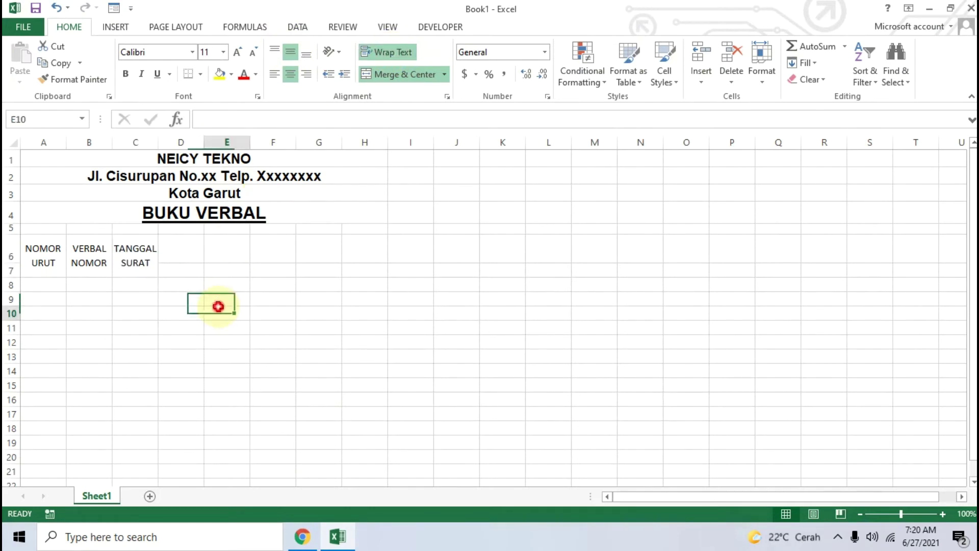
{"action": "left_click", "coordinate": [181, 242]}
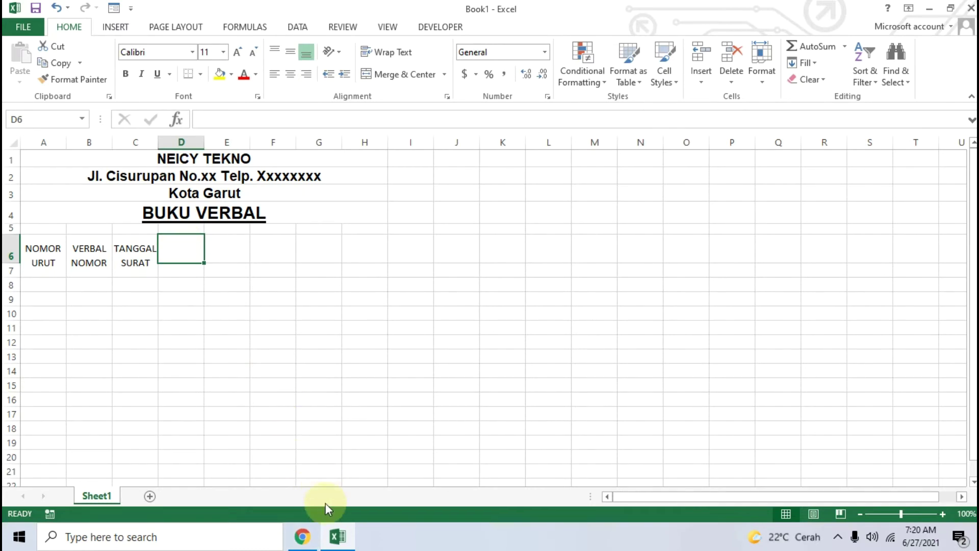
{"action": "left_click", "coordinate": [306, 538]}
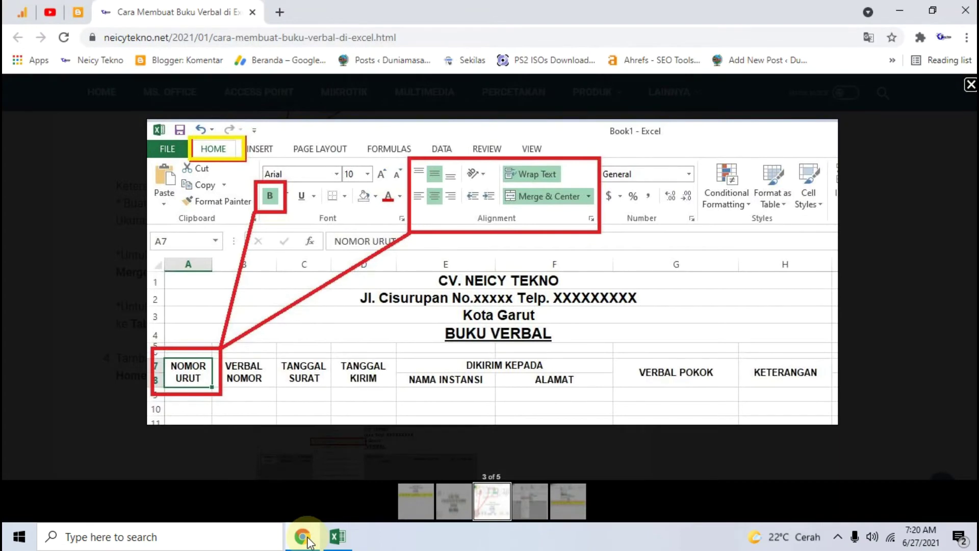
Enter TANGGAL KIRIM in D6 and DIKIRIM KEPADA in E6, then merge D6:D7
{"action": "left_click", "coordinate": [306, 538]}
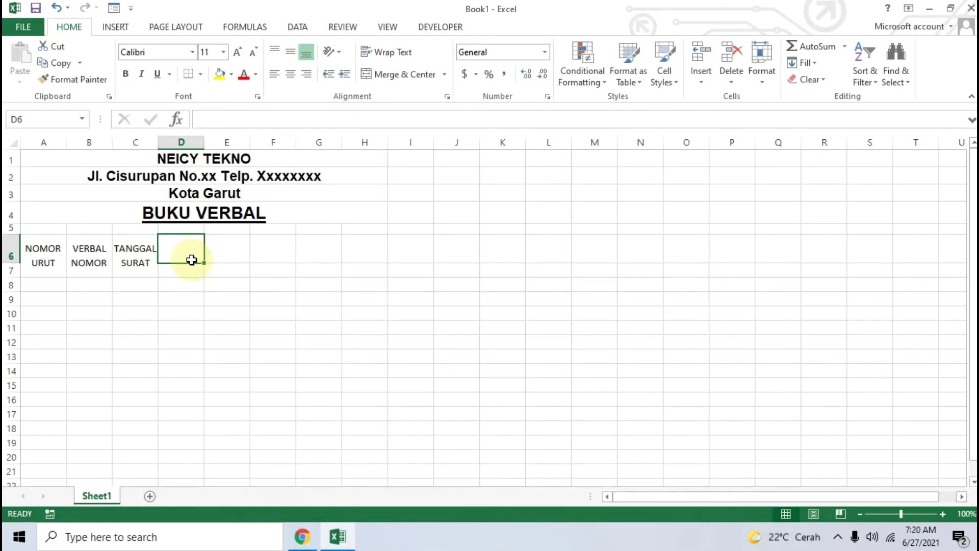
{"action": "type", "text": "TANGGAL"}
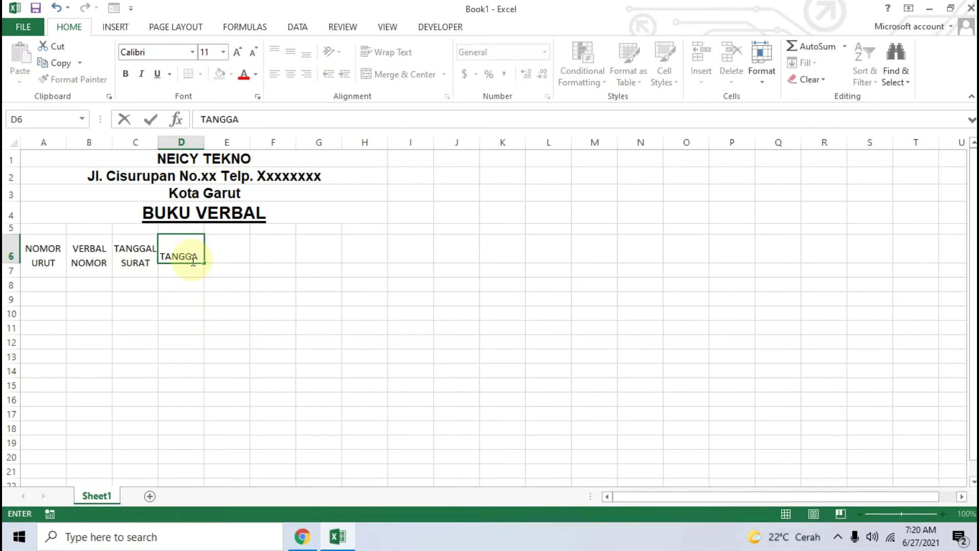
{"action": "type", "text": " KIRIM"}
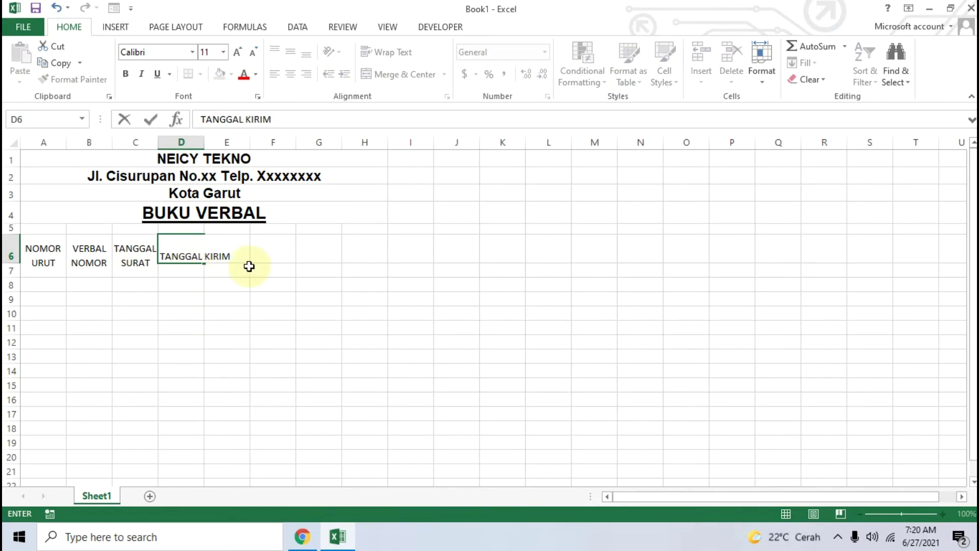
{"action": "left_click", "coordinate": [230, 283]}
{"action": "left_click", "coordinate": [226, 248]}
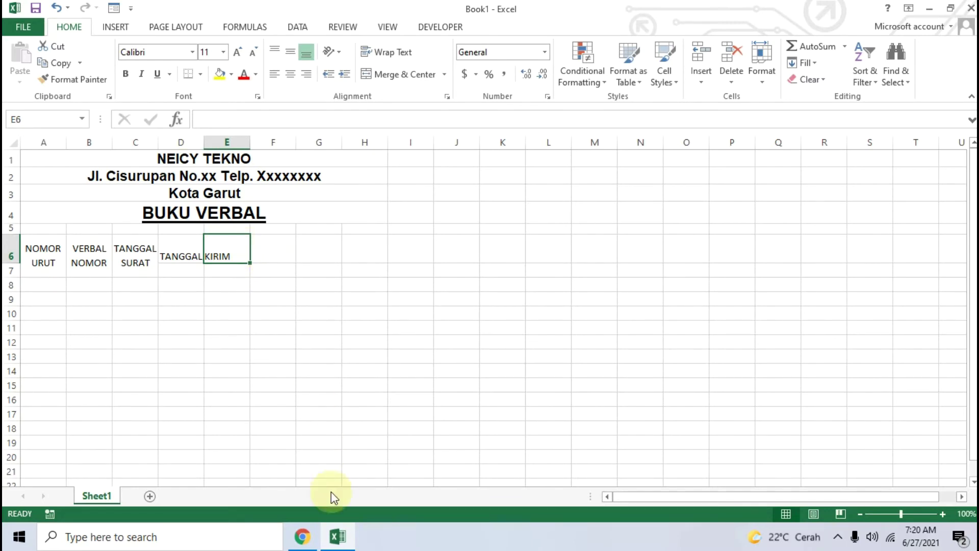
{"action": "left_click", "coordinate": [302, 537]}
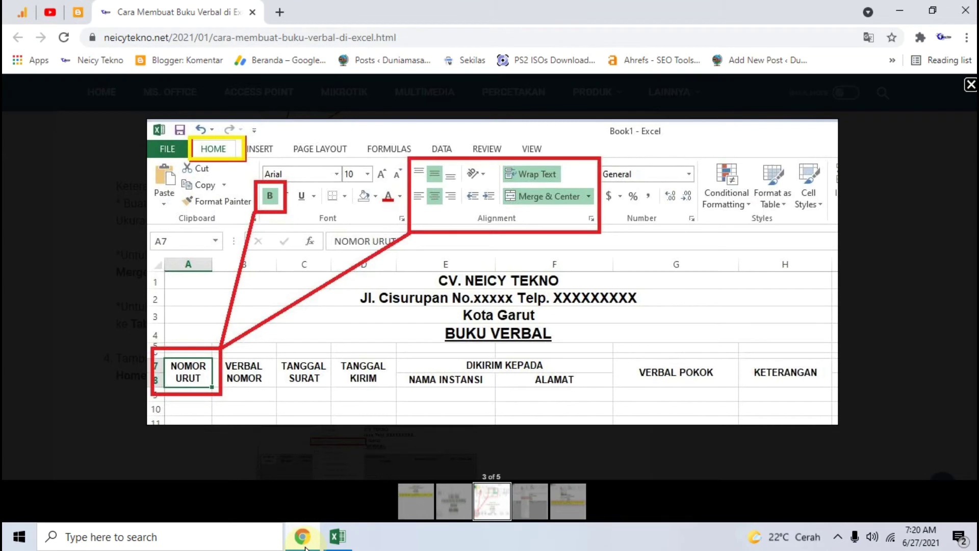
{"action": "left_click", "coordinate": [304, 545]}
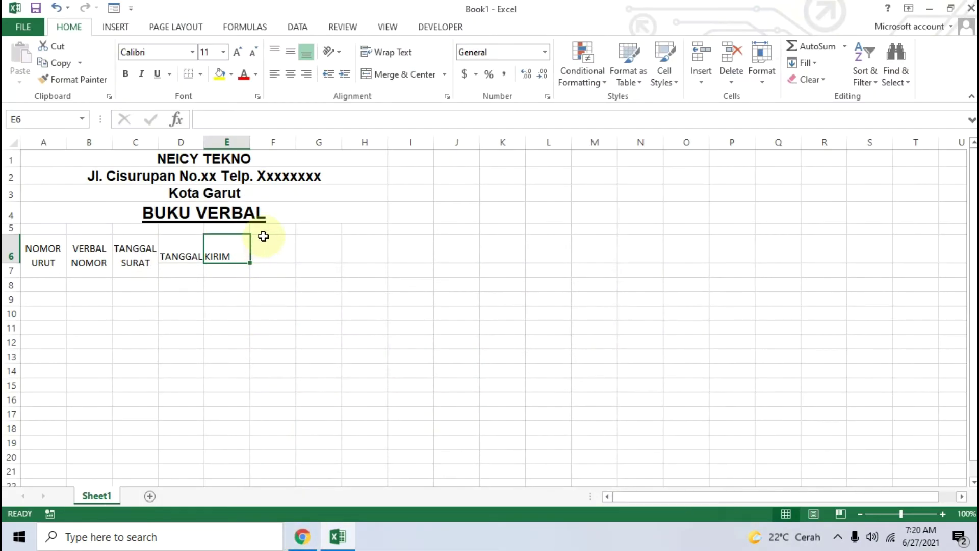
{"action": "type", "text": "DIKIRIM KEPADA"}
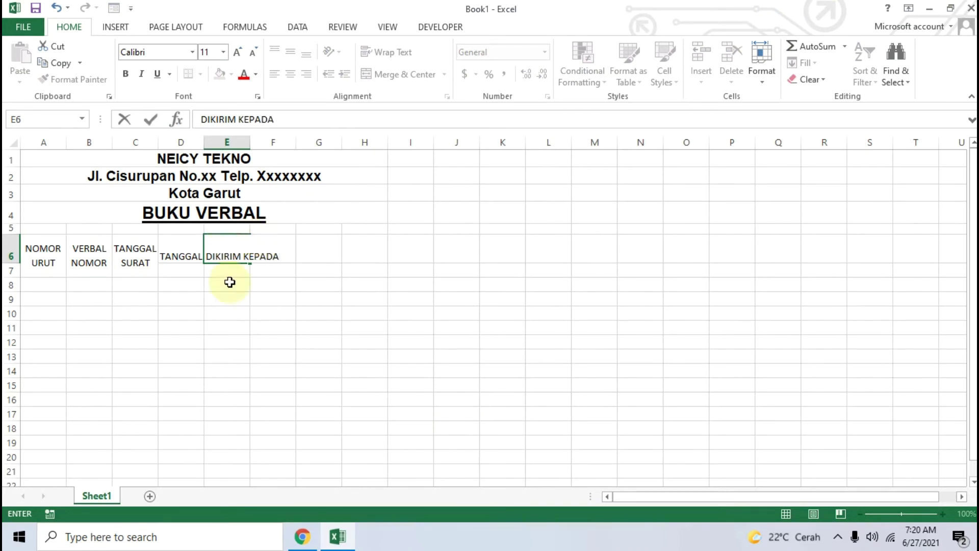
{"action": "left_click", "coordinate": [219, 287]}
{"action": "left_click_drag", "start_coordinate": [179, 247], "coordinate": [180, 264]}
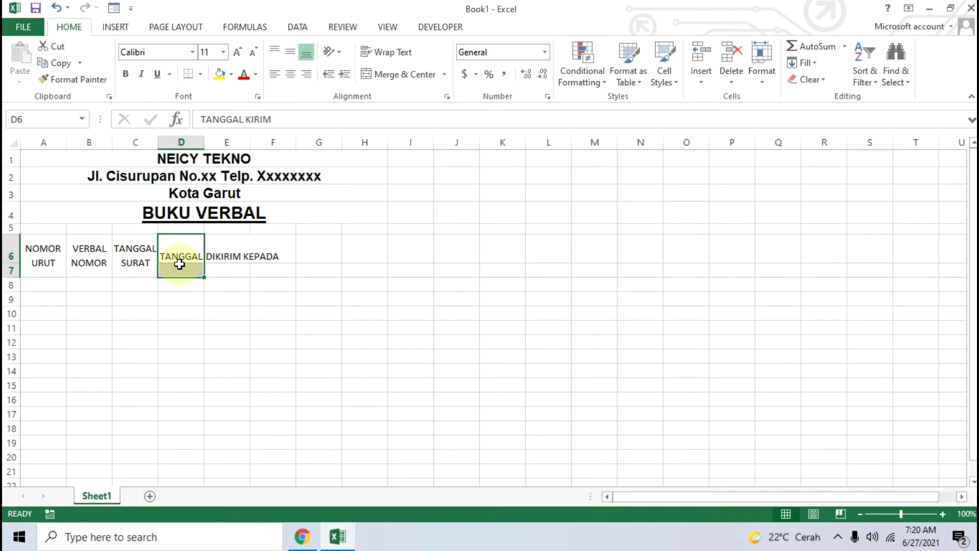
{"action": "left_click", "coordinate": [394, 77]}
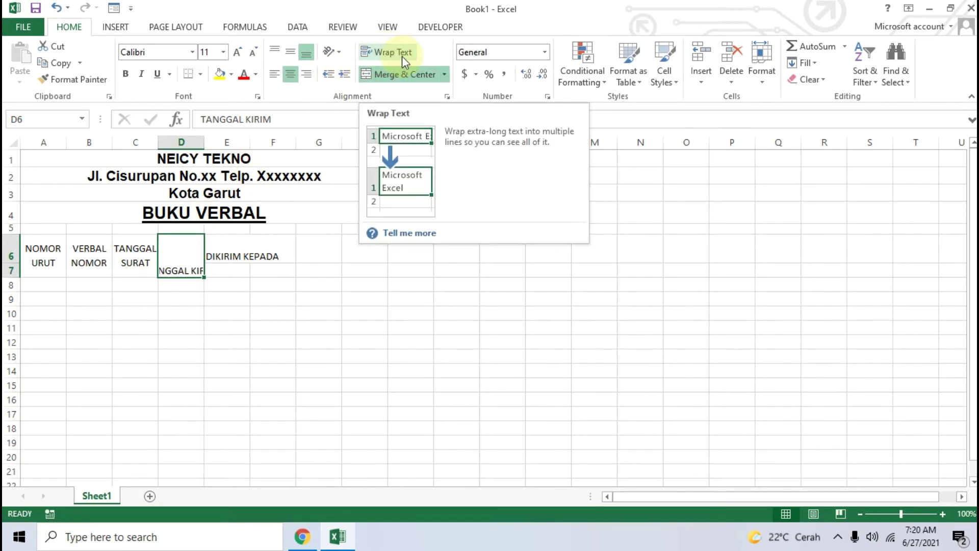
Wrap TANGGAL KIRIM onto two lines and centre it vertically in D6:D7
{"action": "left_click", "coordinate": [401, 56]}
{"action": "left_click", "coordinate": [291, 54]}
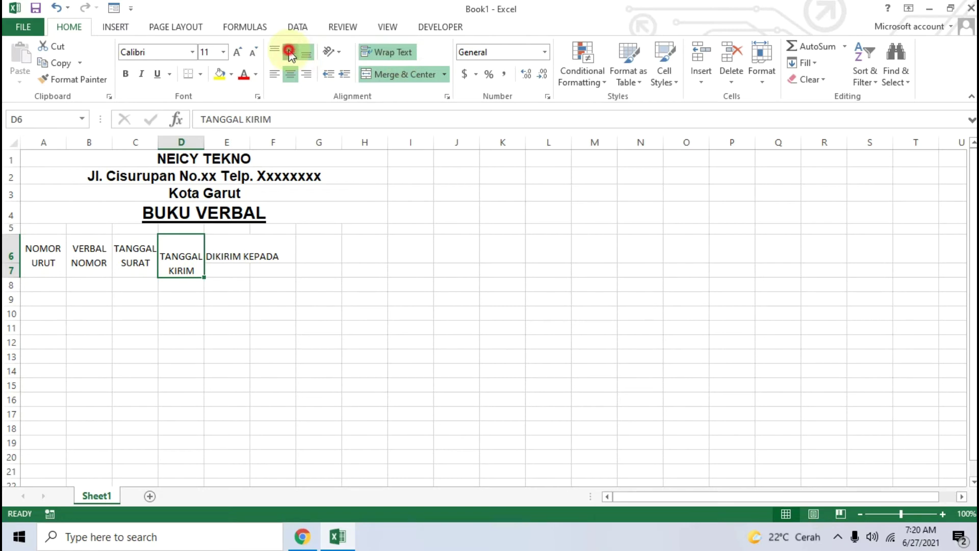
{"action": "left_click", "coordinate": [317, 328]}
Merge DIKIRIM KEPADA across E6:F6, centred horizontally and vertically
{"action": "left_click", "coordinate": [224, 248]}
{"action": "left_click_drag", "start_coordinate": [237, 249], "coordinate": [270, 246]}
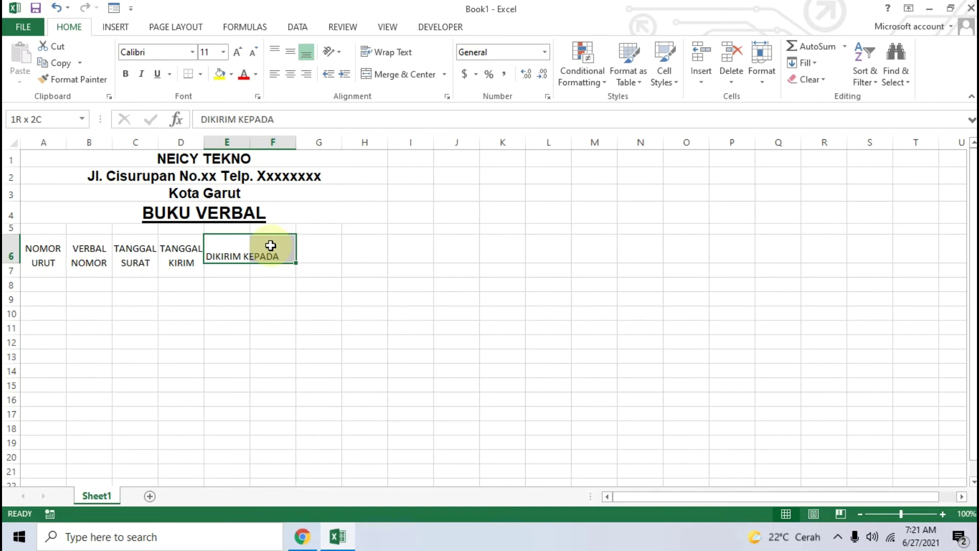
{"action": "left_click_drag", "start_coordinate": [270, 246], "coordinate": [271, 255]}
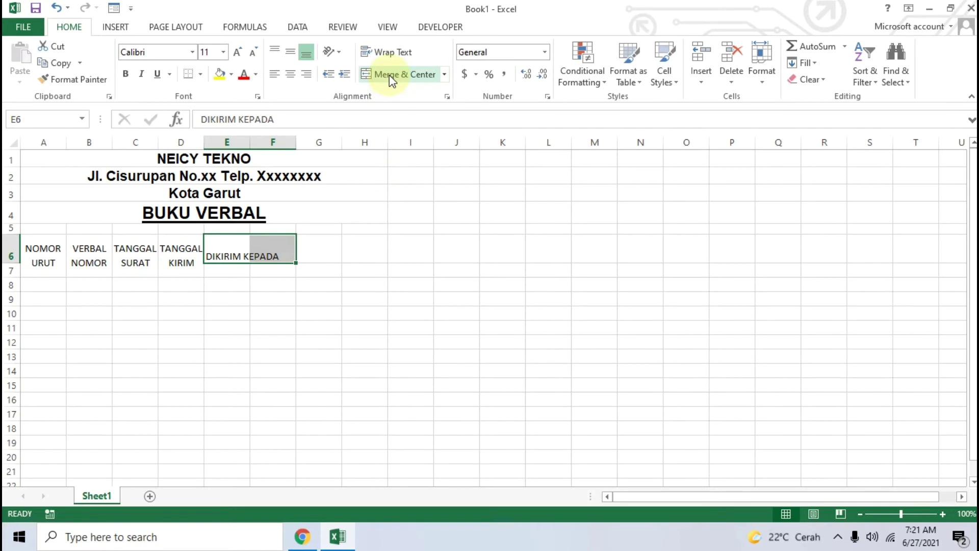
{"action": "left_click", "coordinate": [393, 75]}
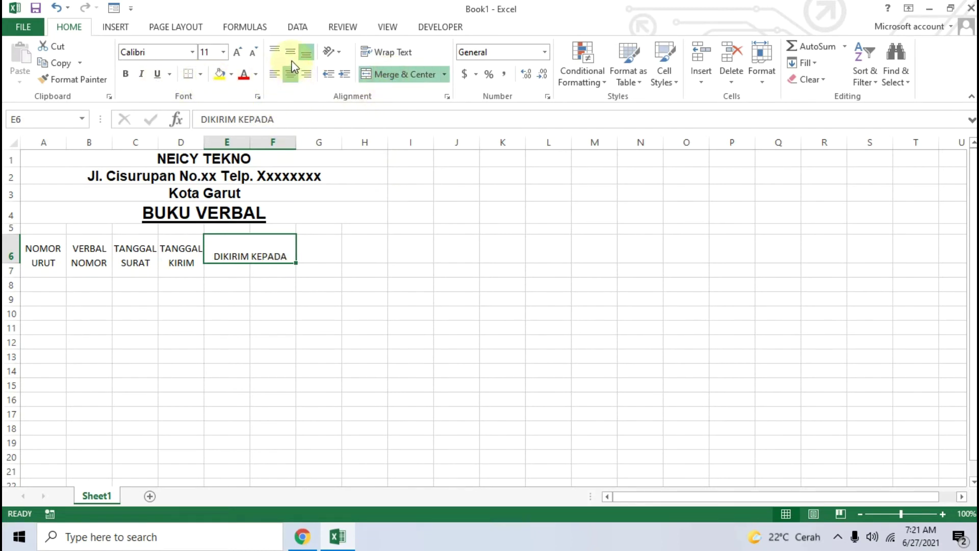
{"action": "left_click", "coordinate": [290, 51]}
{"action": "left_click", "coordinate": [270, 314]}
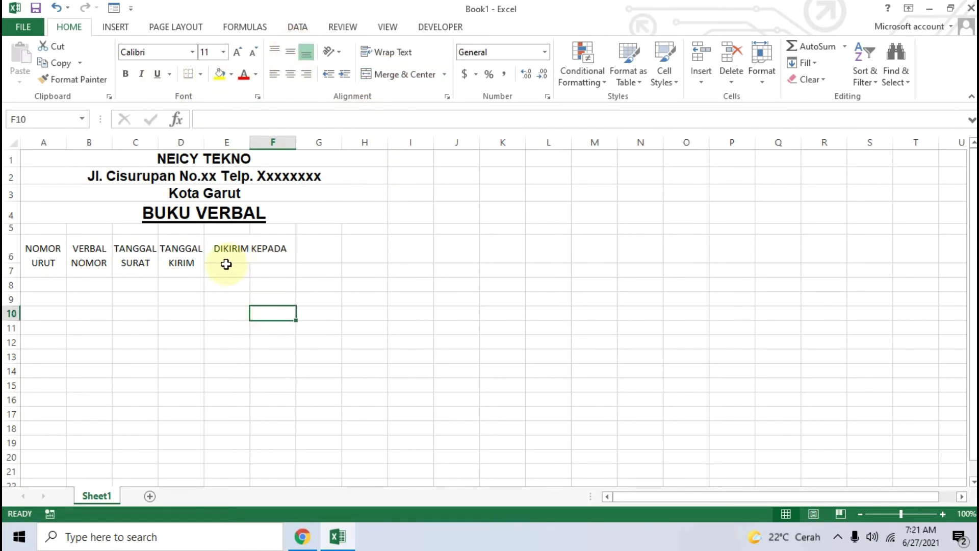
{"action": "left_click", "coordinate": [226, 269]}
{"action": "left_click", "coordinate": [271, 269]}
{"action": "left_click", "coordinate": [232, 270]}
{"action": "left_click", "coordinate": [302, 536]}
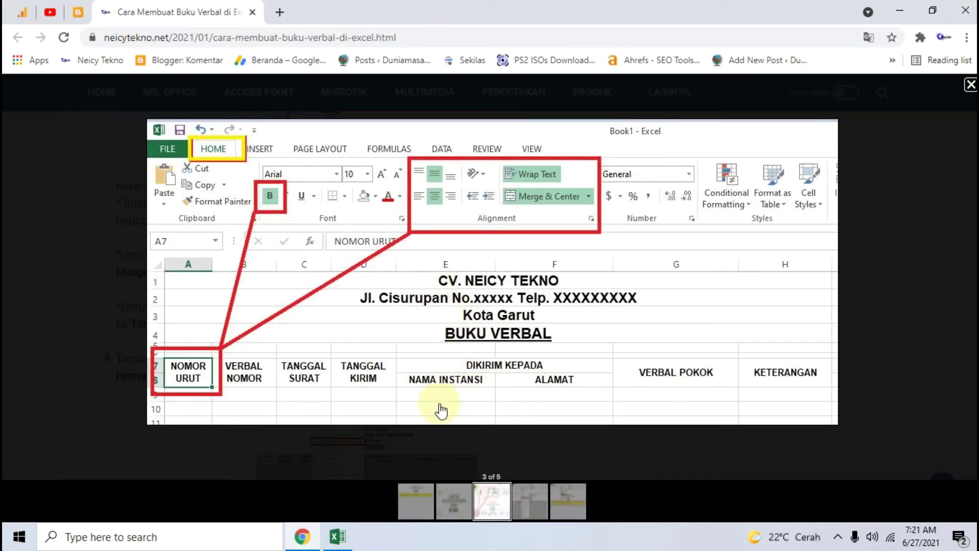
Enter NAMA INSTANSI in E7 and ALAMAT in F7 under DIKIRIM KEPADA
{"action": "left_click", "coordinate": [301, 536]}
{"action": "type", "text": "NAMA INSTANSI"}
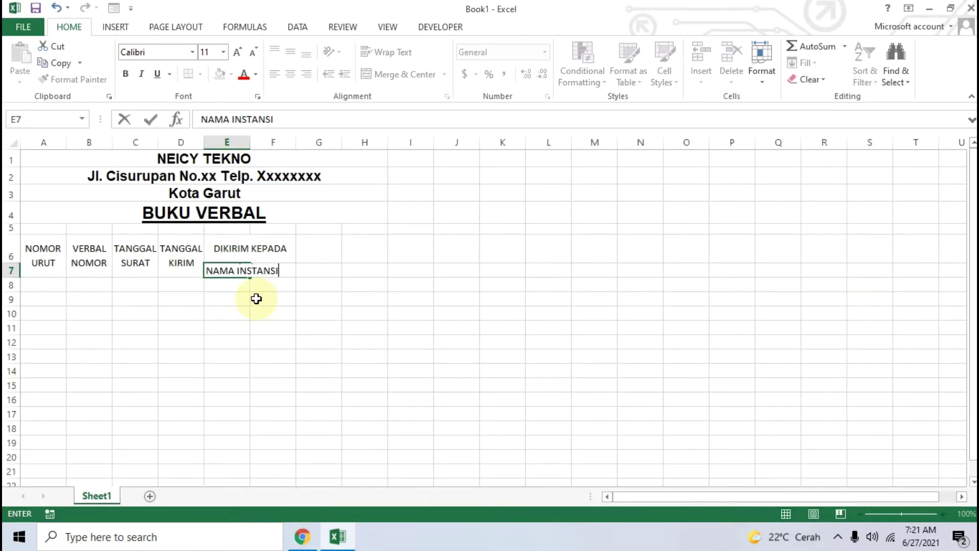
{"action": "key", "text": "Tab"}
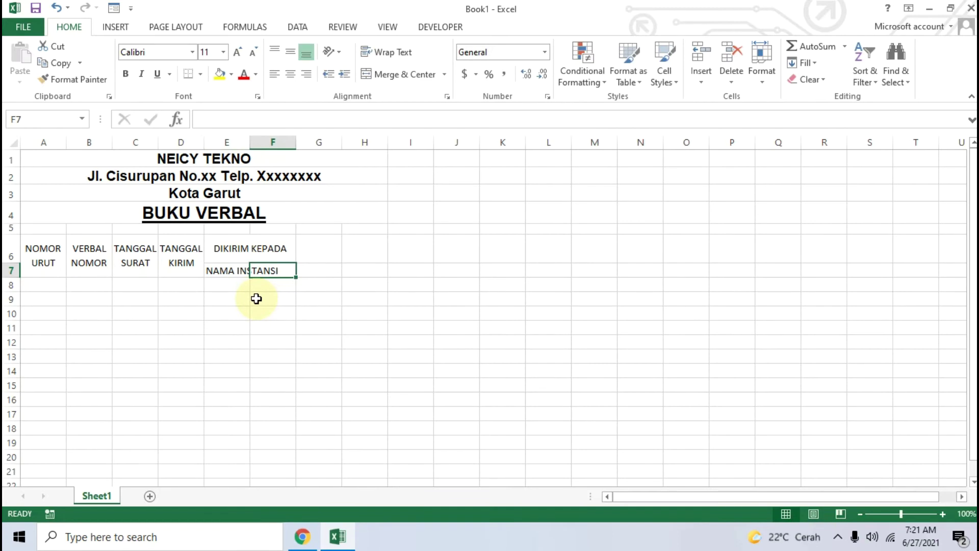
{"action": "left_click", "coordinate": [303, 536]}
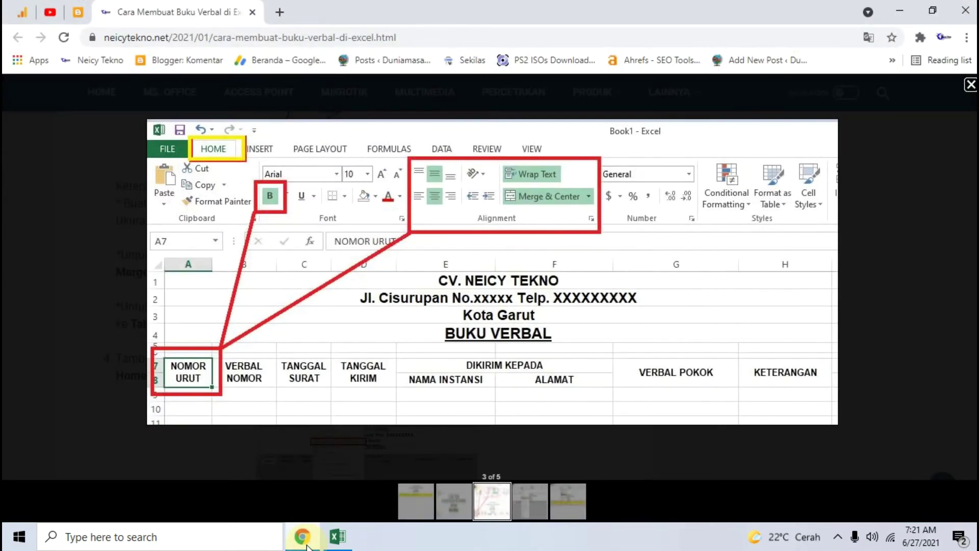
{"action": "left_click", "coordinate": [306, 544]}
{"action": "type", "text": "ALAMAT"}
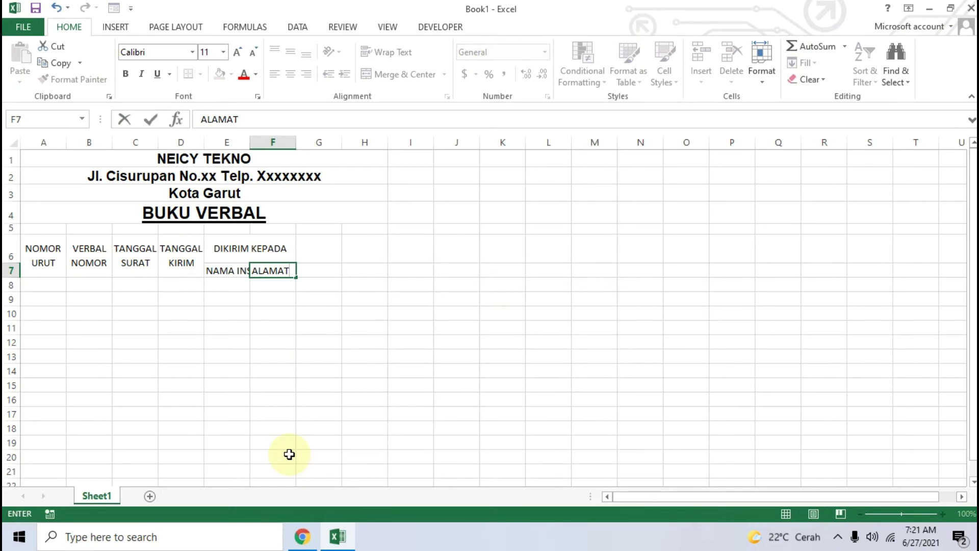
{"action": "left_click", "coordinate": [275, 428]}
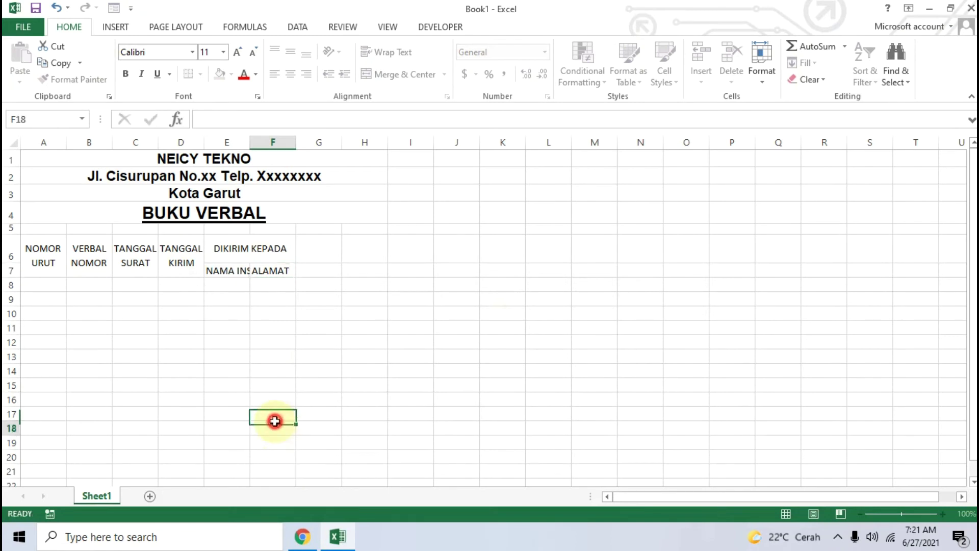
Widen columns E and F and centre both sub-headers horizontally and vertically
{"action": "left_click_drag", "start_coordinate": [250, 142], "coordinate": [294, 142]}
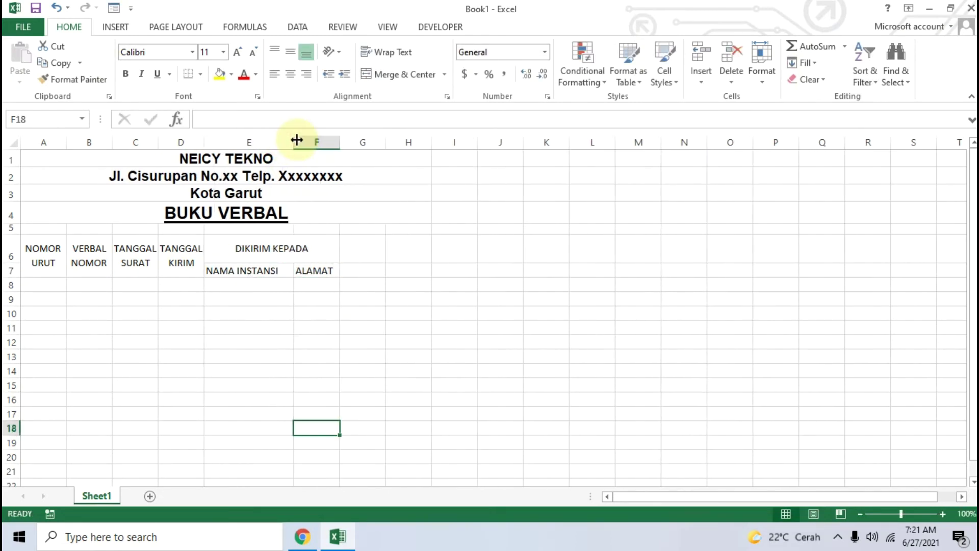
{"action": "left_click_drag", "start_coordinate": [342, 142], "coordinate": [391, 143]}
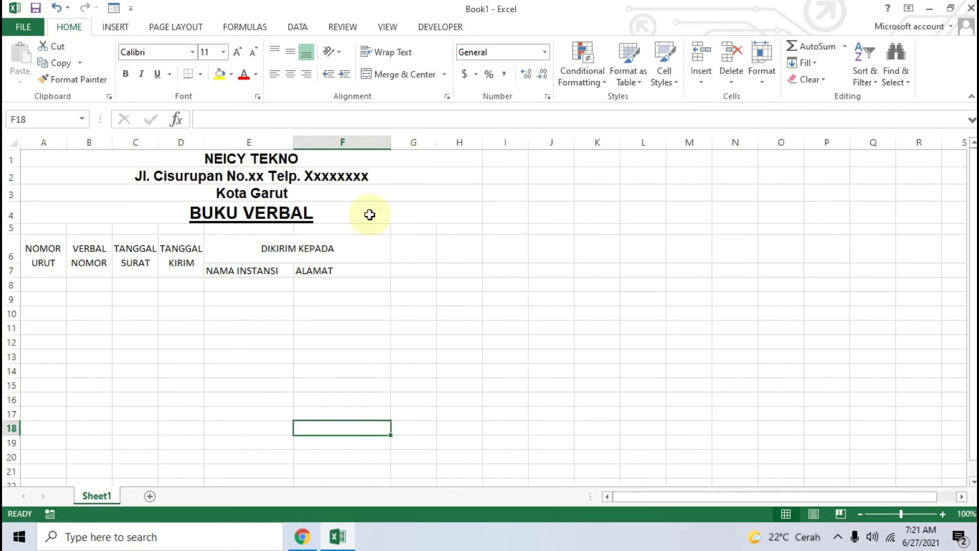
{"action": "left_click", "coordinate": [235, 275]}
{"action": "left_click_drag", "start_coordinate": [269, 276], "coordinate": [327, 270]}
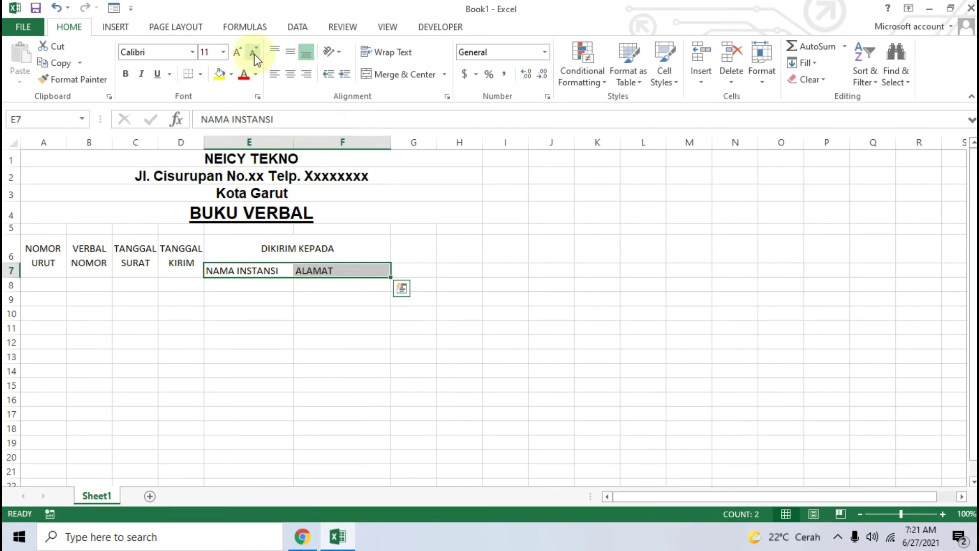
{"action": "left_click", "coordinate": [296, 51]}
{"action": "left_click", "coordinate": [288, 74]}
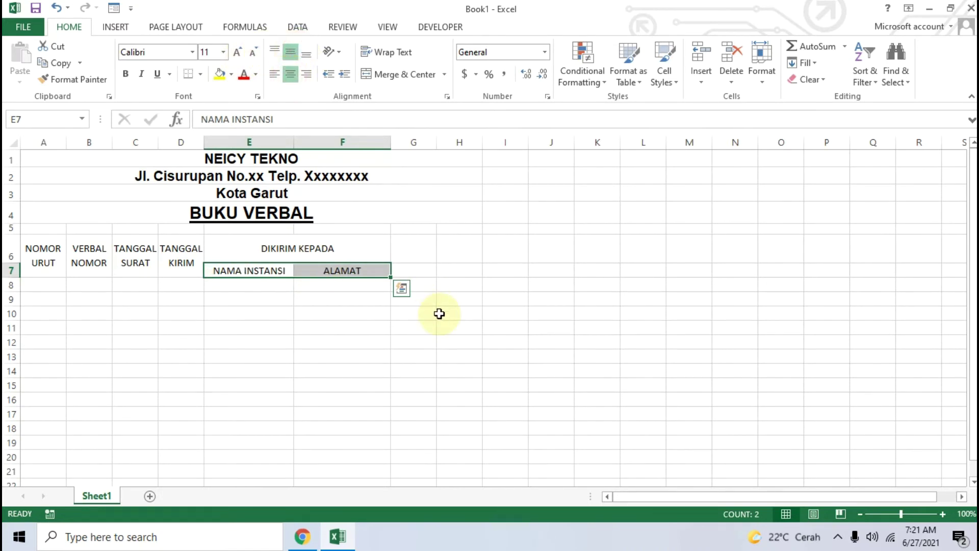
{"action": "left_click", "coordinate": [427, 242]}
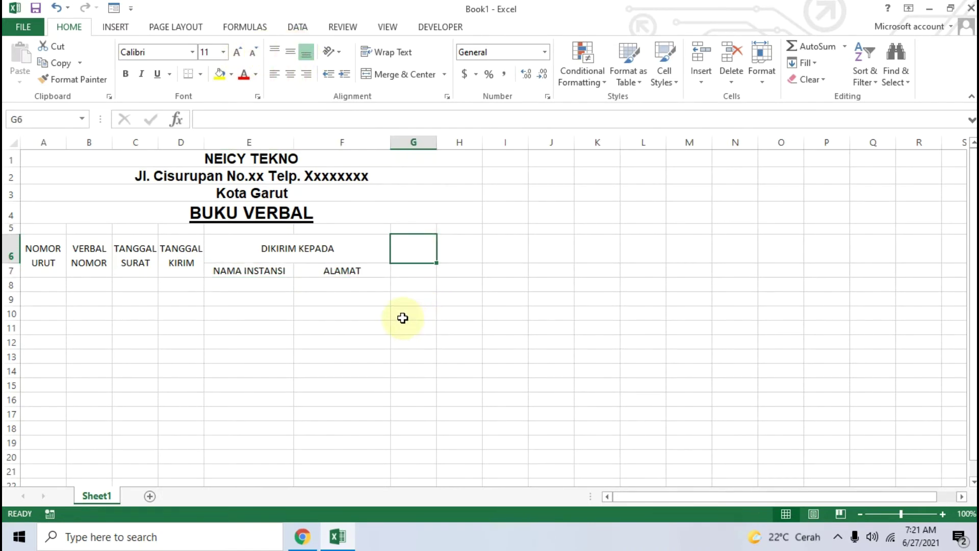
{"action": "left_click", "coordinate": [317, 541]}
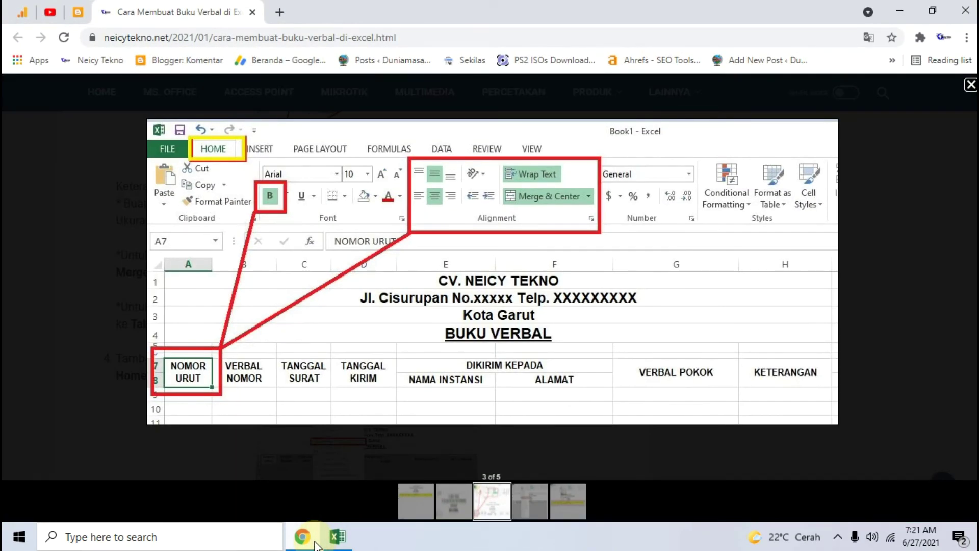
{"action": "left_click", "coordinate": [316, 542]}
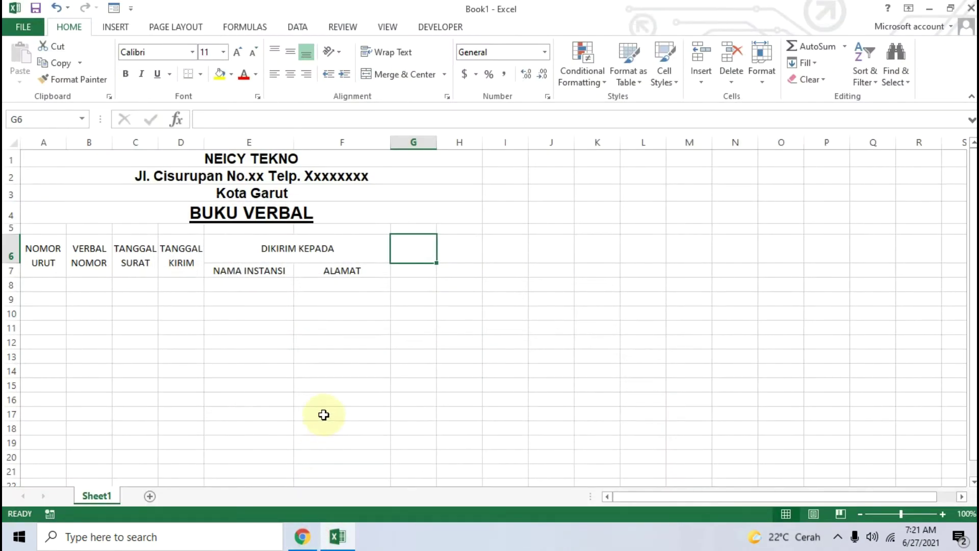
Type VERBAL POKOK in G6 and KETERANGAN in H6, widening column G to fit
{"action": "type", "text": "VERBAL POKOK"}
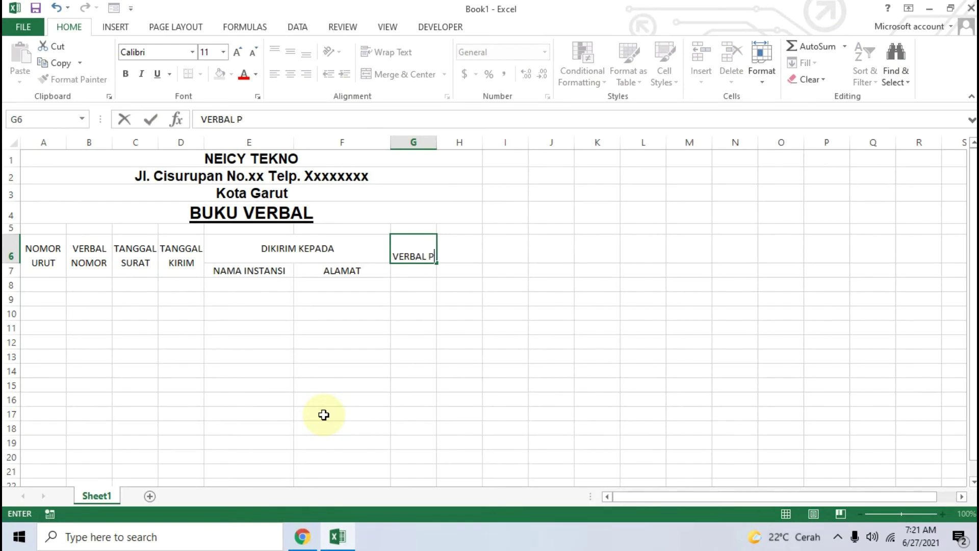
{"action": "left_click", "coordinate": [315, 541]}
{"action": "left_click", "coordinate": [316, 541]}
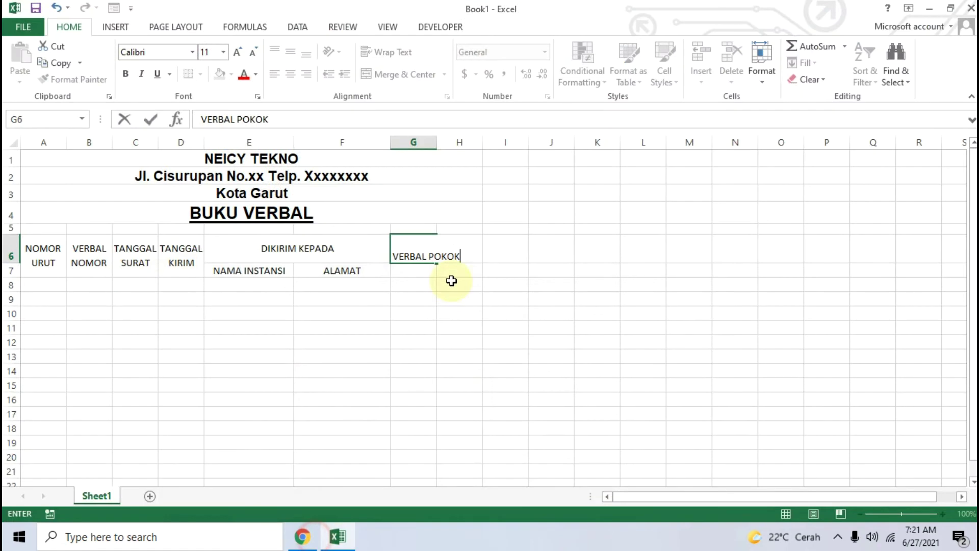
{"action": "left_click", "coordinate": [473, 307]}
{"action": "left_click", "coordinate": [464, 252]}
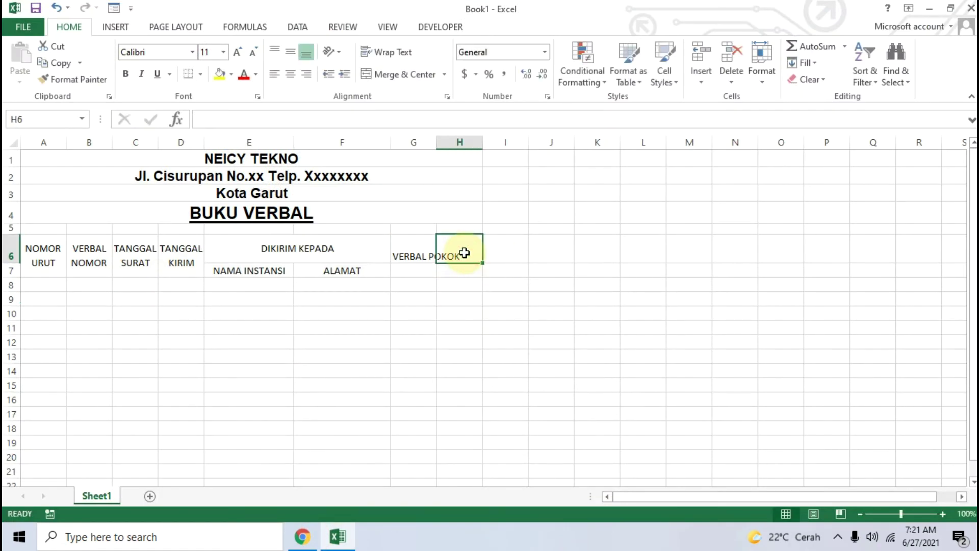
{"action": "type", "text": "KETERANGAN"}
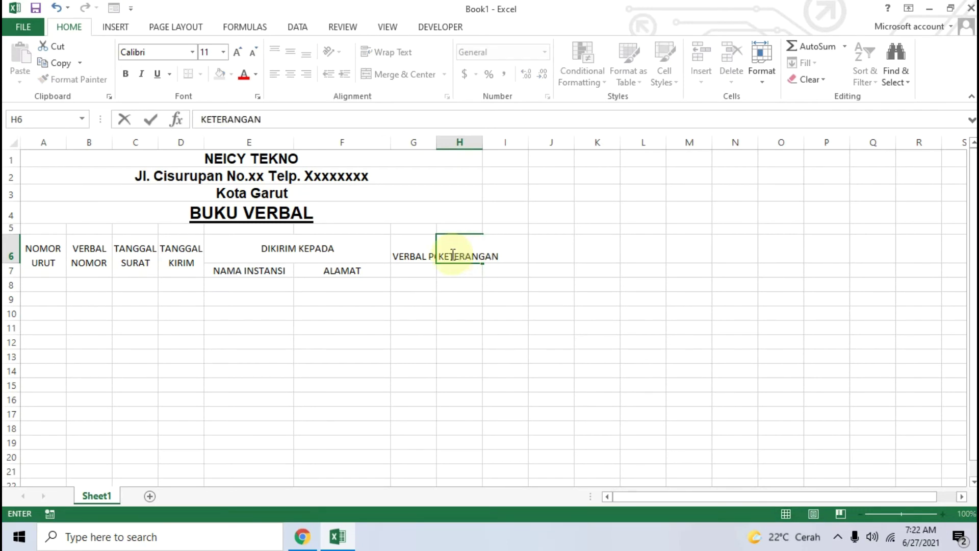
{"action": "left_click", "coordinate": [413, 327]}
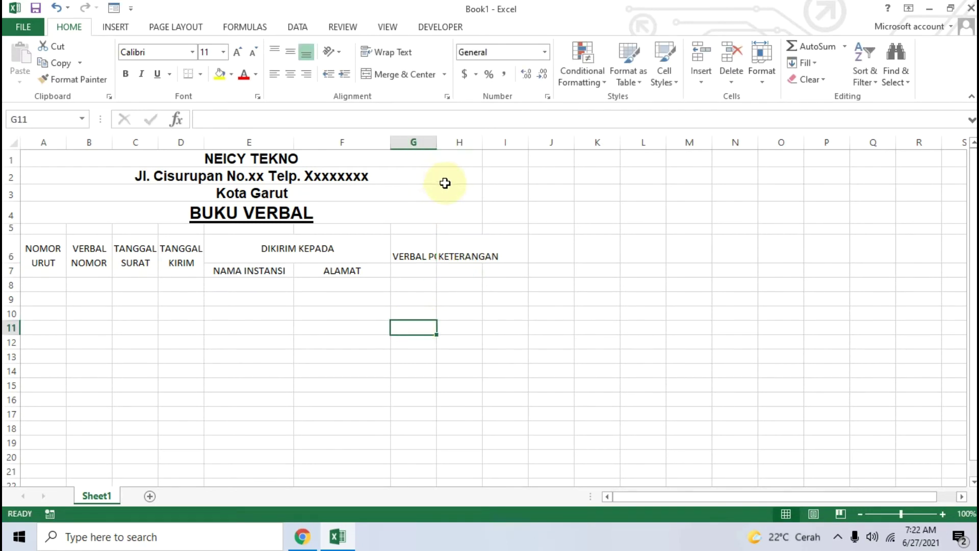
{"action": "left_click", "coordinate": [404, 285]}
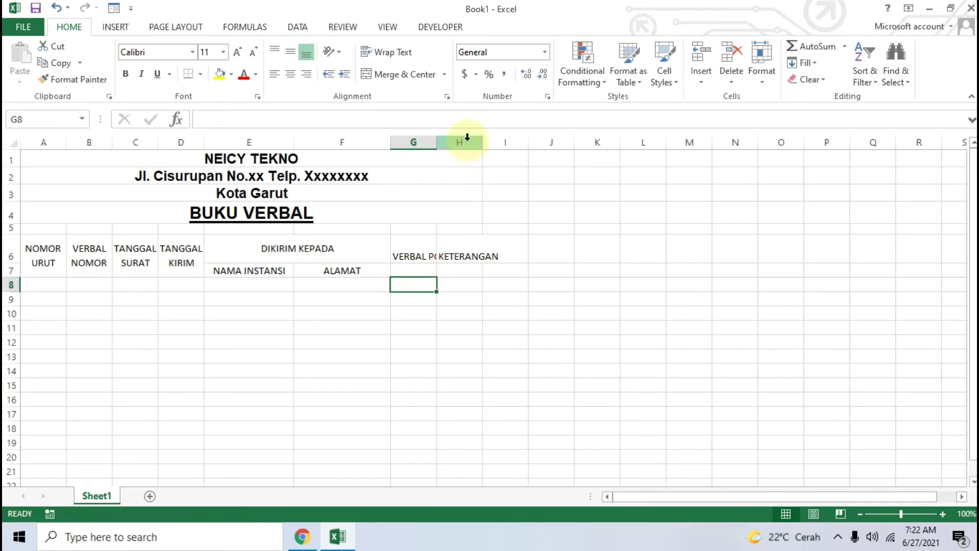
{"action": "left_click_drag", "start_coordinate": [436, 142], "coordinate": [593, 144]}
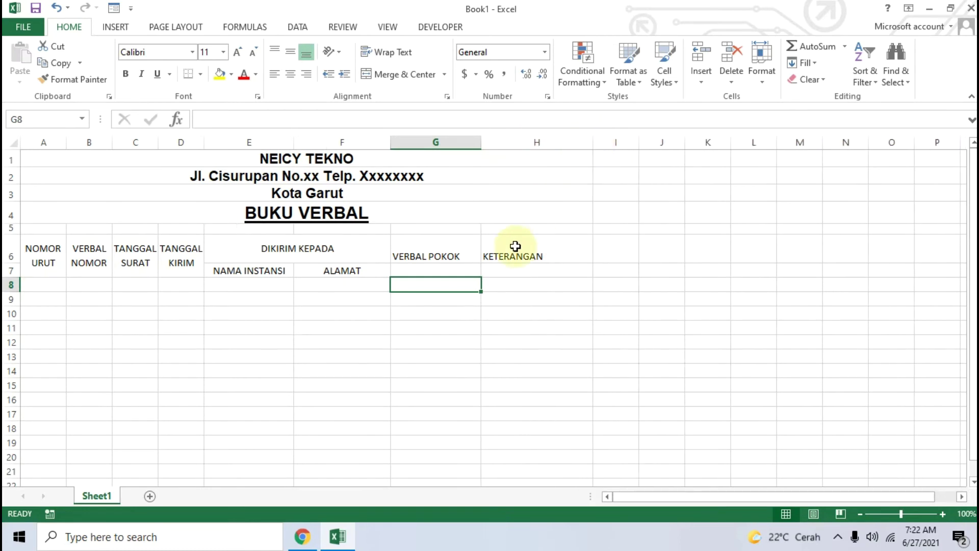
Apply Middle Align and Center to the whole header block A6:H7
{"action": "left_click_drag", "start_coordinate": [41, 255], "coordinate": [524, 255]}
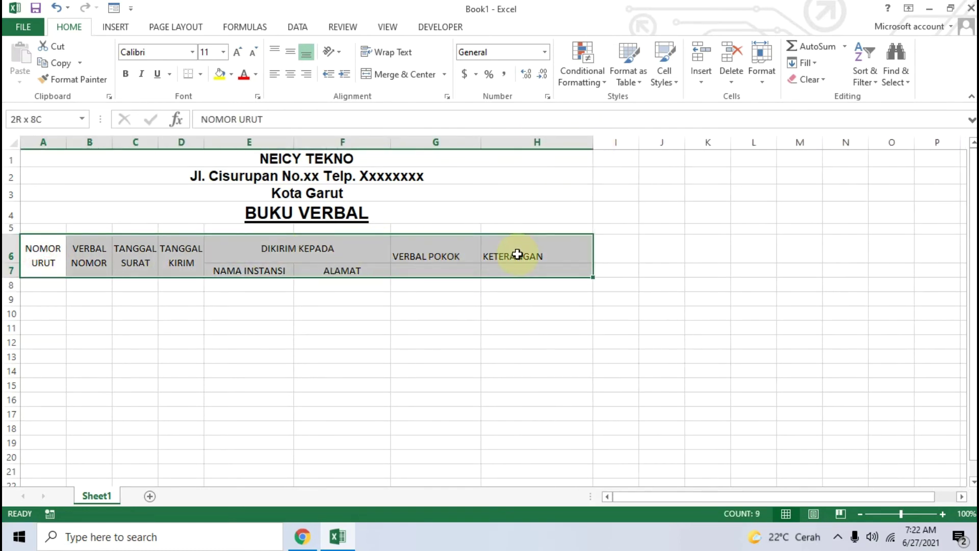
{"action": "left_click", "coordinate": [291, 51]}
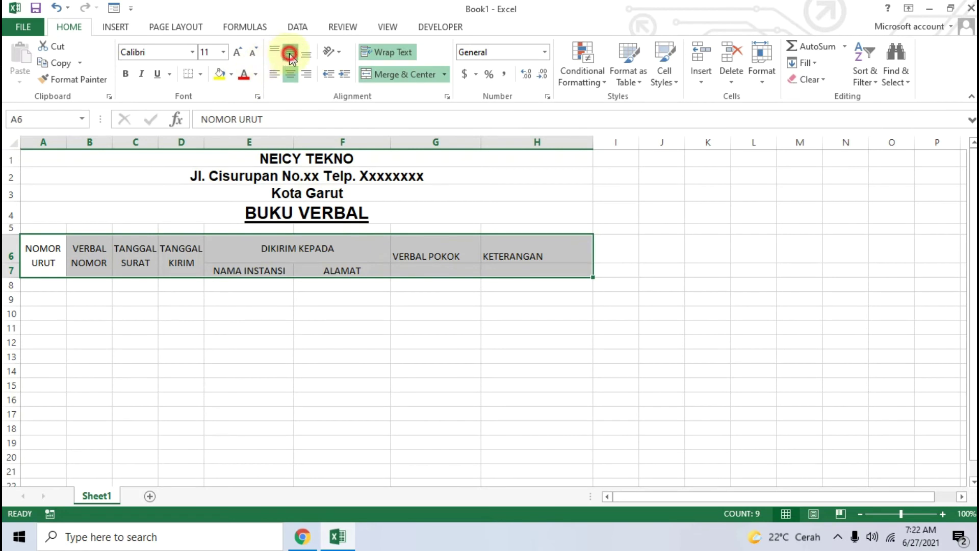
{"action": "left_click", "coordinate": [291, 77]}
{"action": "left_click", "coordinate": [291, 52]}
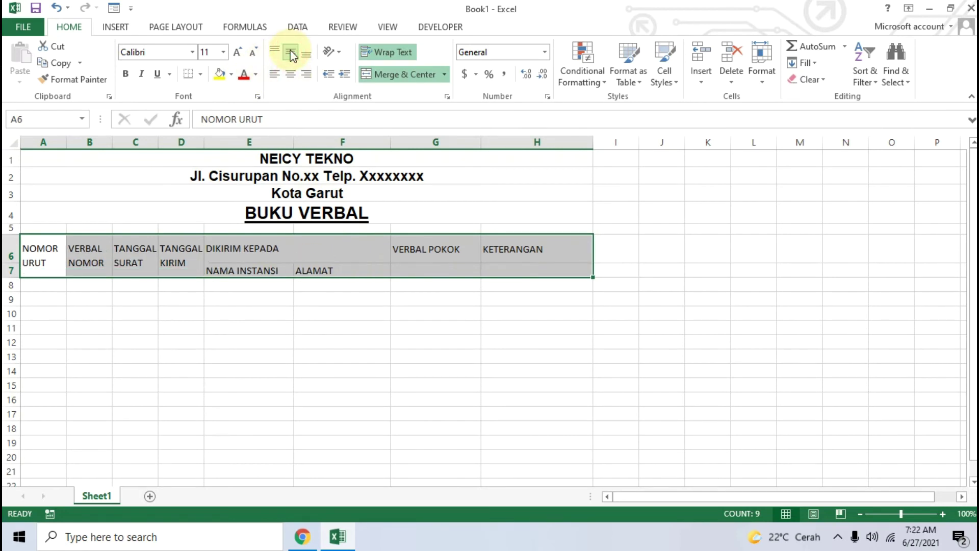
{"action": "left_click", "coordinate": [291, 74]}
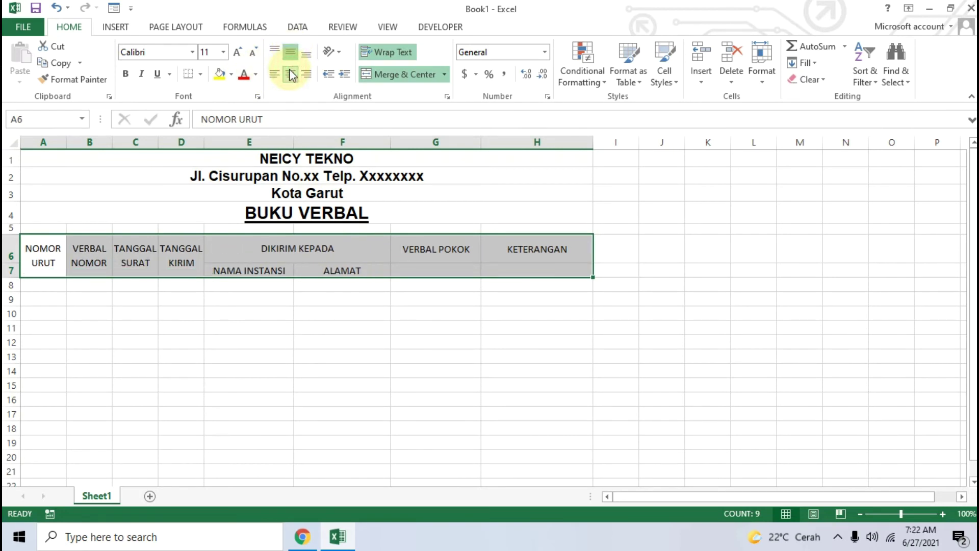
{"action": "left_click", "coordinate": [403, 356]}
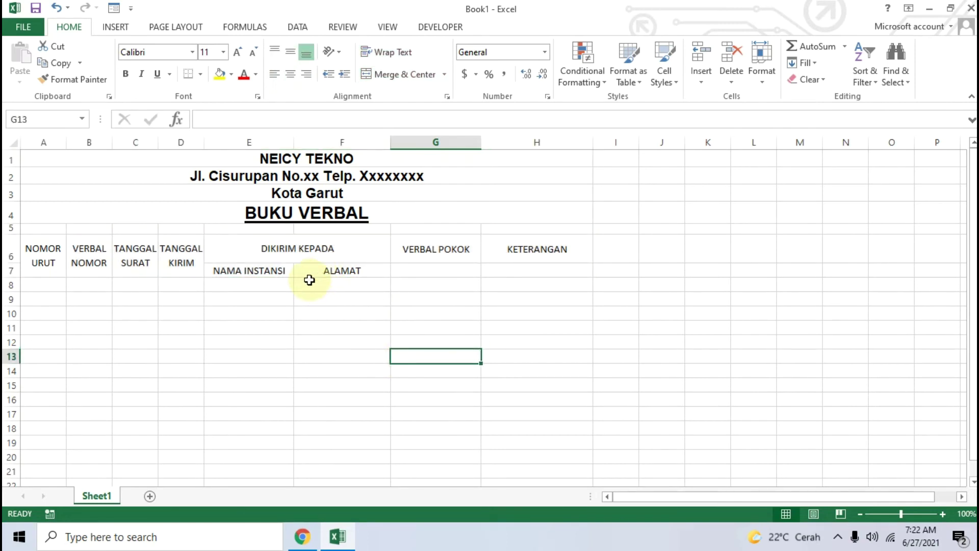
Widen column B for VERBAL NOMOR, then advance the tutorial to the borders image
{"action": "left_click", "coordinate": [301, 536]}
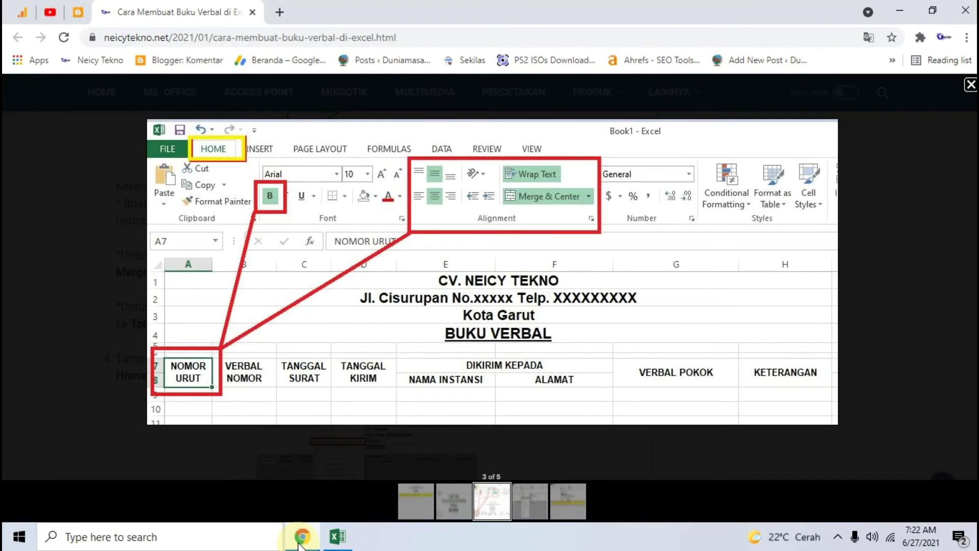
{"action": "left_click", "coordinate": [302, 537]}
{"action": "left_click", "coordinate": [56, 259]}
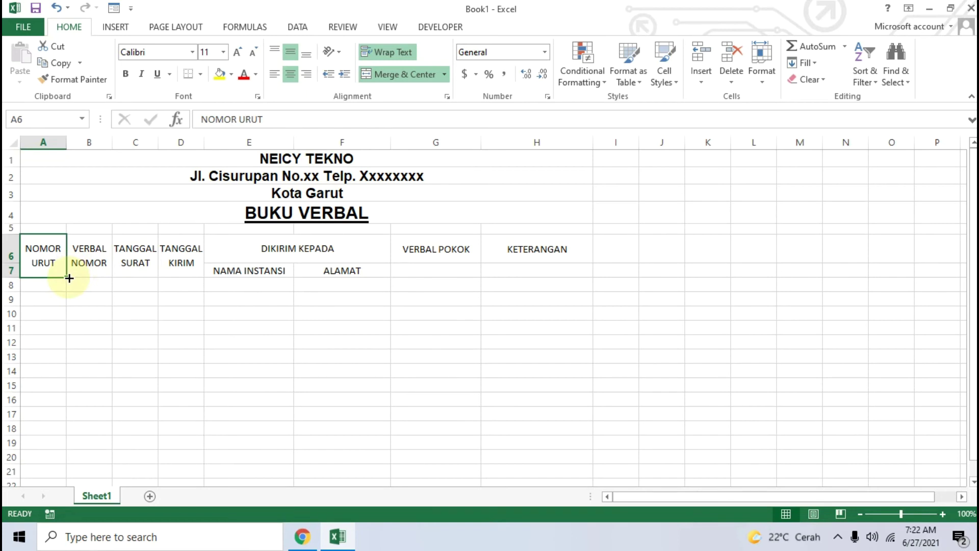
{"action": "left_click", "coordinate": [85, 254]}
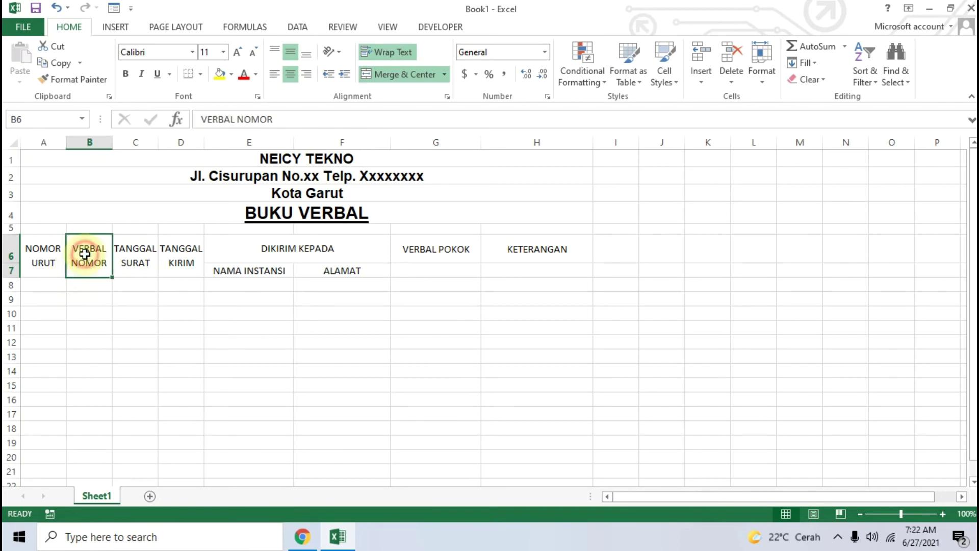
{"action": "mouse_move", "coordinate": [112, 140]}
{"action": "left_mouse_down"}
{"action": "mouse_move", "coordinate": [291, 142]}
{"action": "mouse_move", "coordinate": [279, 138]}
{"action": "left_mouse_up"}
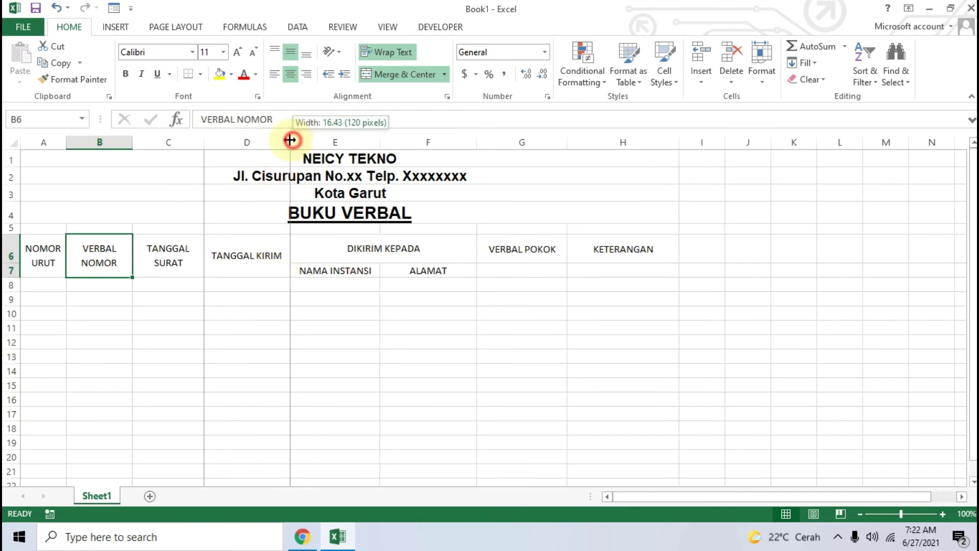
{"action": "left_click", "coordinate": [263, 340]}
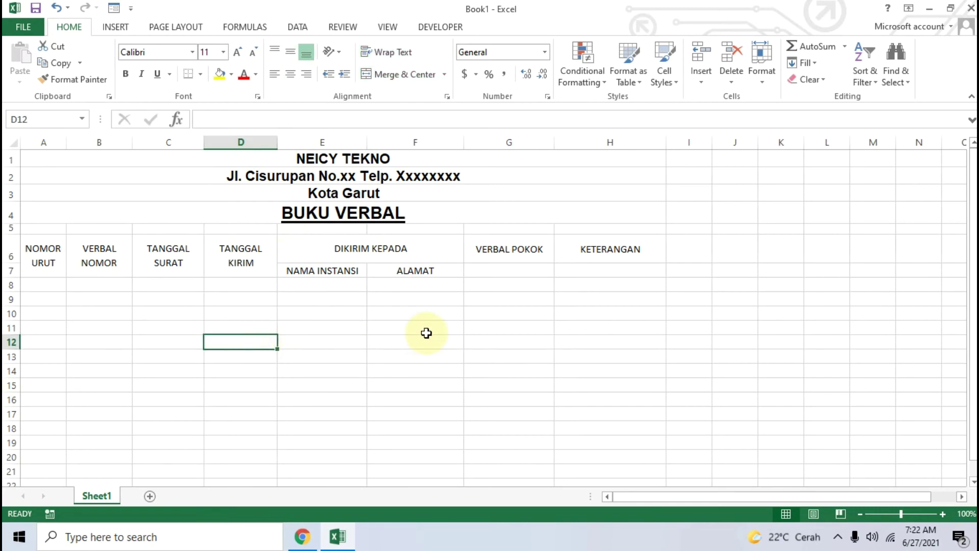
{"action": "left_click", "coordinate": [185, 376]}
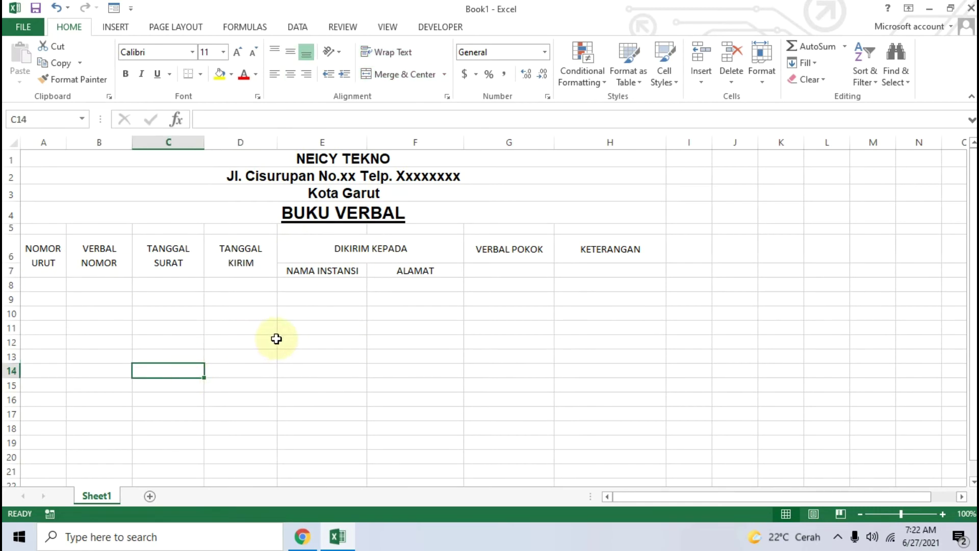
{"action": "left_click", "coordinate": [301, 537]}
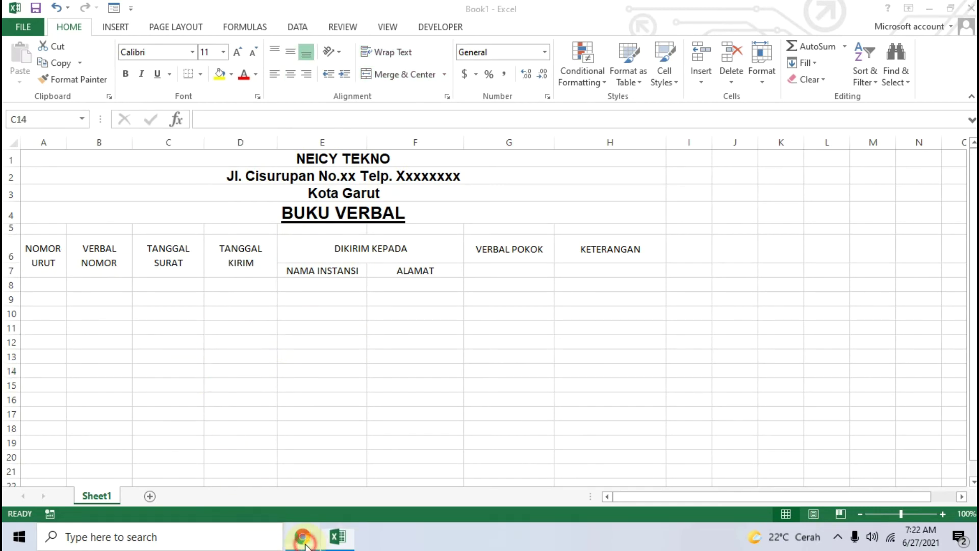
{"action": "left_click", "coordinate": [530, 501]}
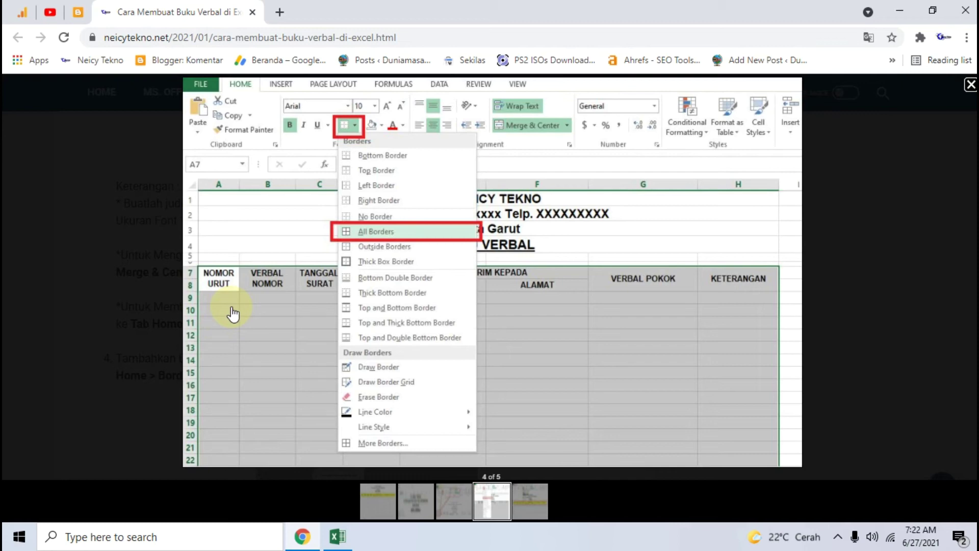
Apply All Borders to the table range A6:H20
{"action": "left_click", "coordinate": [334, 535]}
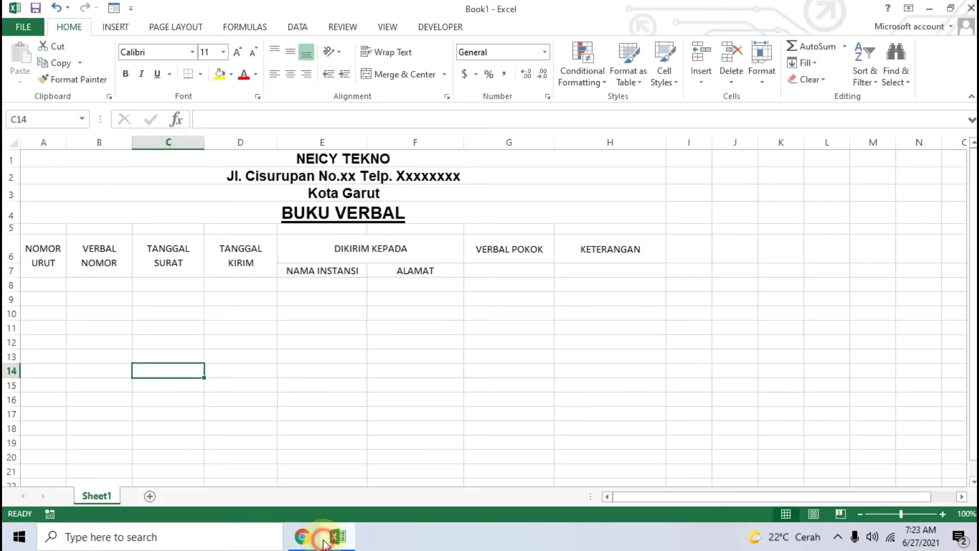
{"action": "scroll", "coordinate": [103, 278], "scroll_direction": "down", "scroll_amount": 1}
{"action": "left_click", "coordinate": [43, 204]}
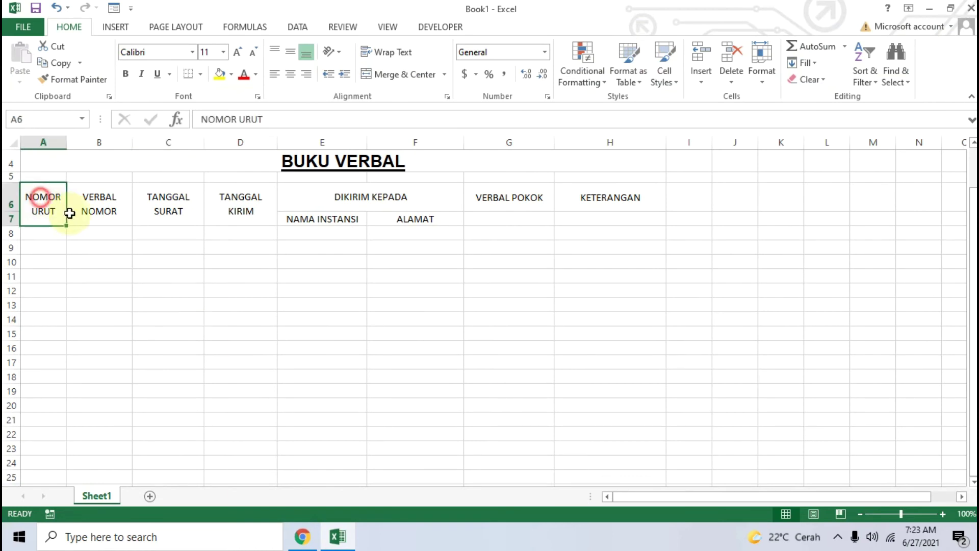
{"action": "left_click_drag", "start_coordinate": [43, 210], "coordinate": [602, 405]}
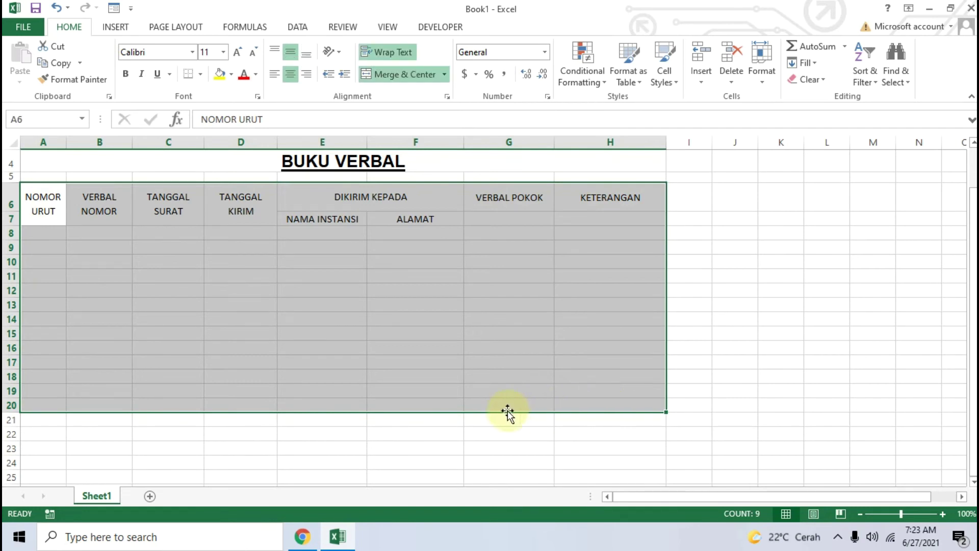
{"action": "scroll", "coordinate": [484, 407], "scroll_direction": "up", "scroll_amount": 1}
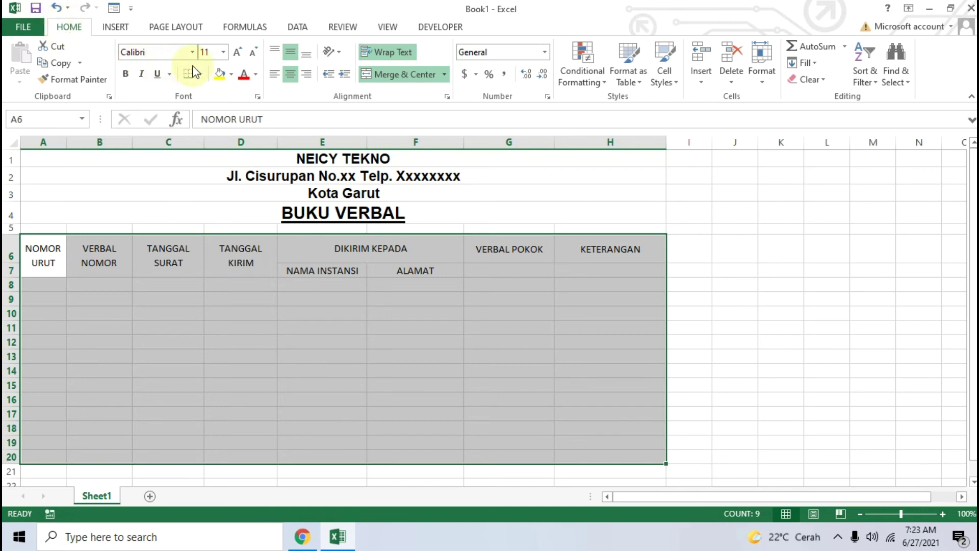
{"action": "left_click", "coordinate": [201, 75]}
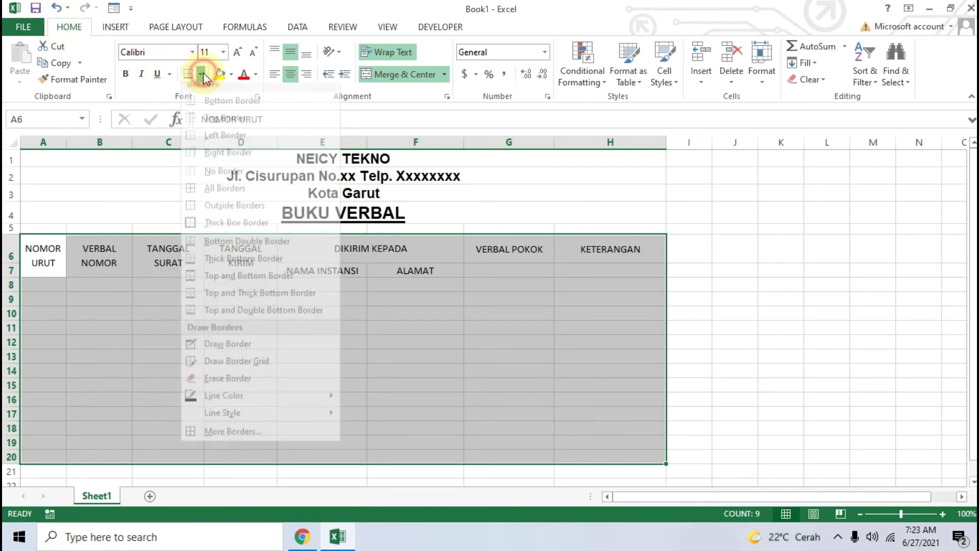
{"action": "left_click", "coordinate": [228, 198]}
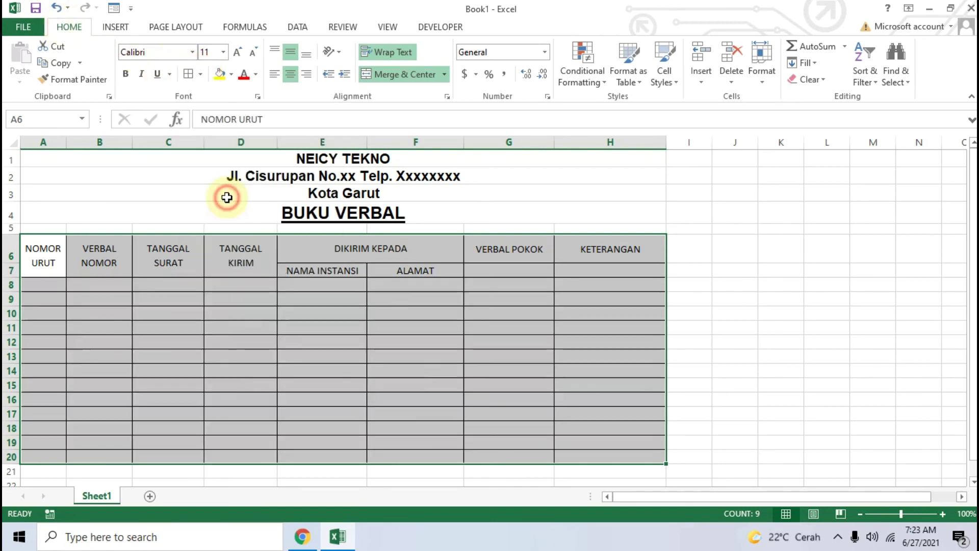
{"action": "left_click", "coordinate": [771, 306]}
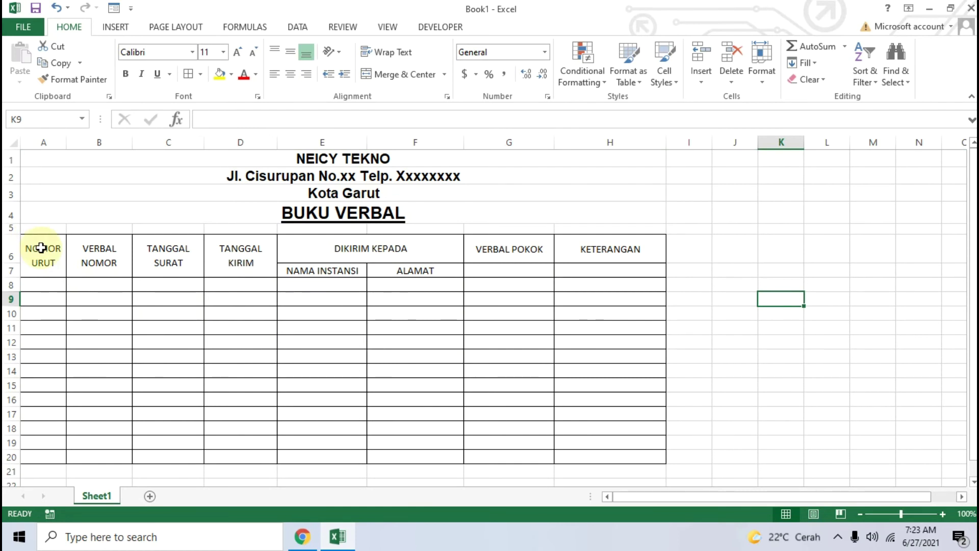
Merge & Center G6:G7 for VERBAL POKOK and H6:H7 for KETERANGAN
{"action": "left_click_drag", "start_coordinate": [41, 248], "coordinate": [616, 261]}
{"action": "left_click_drag", "start_coordinate": [513, 251], "coordinate": [511, 265]}
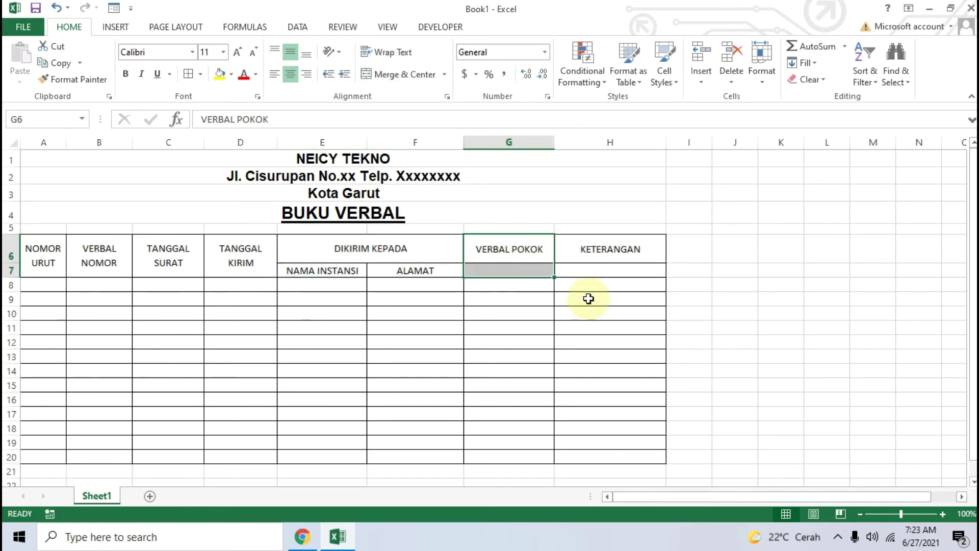
{"action": "left_click", "coordinate": [398, 75]}
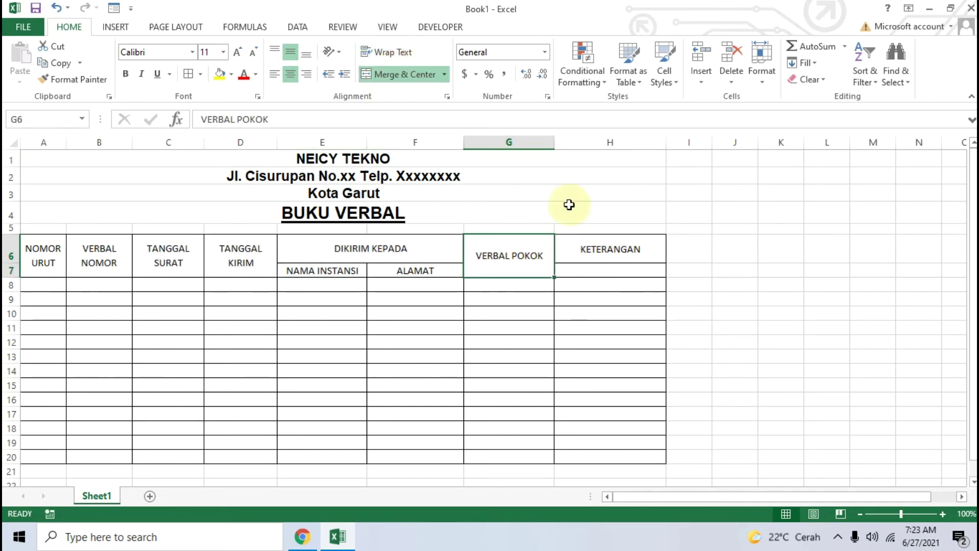
{"action": "left_click_drag", "start_coordinate": [608, 249], "coordinate": [608, 264]}
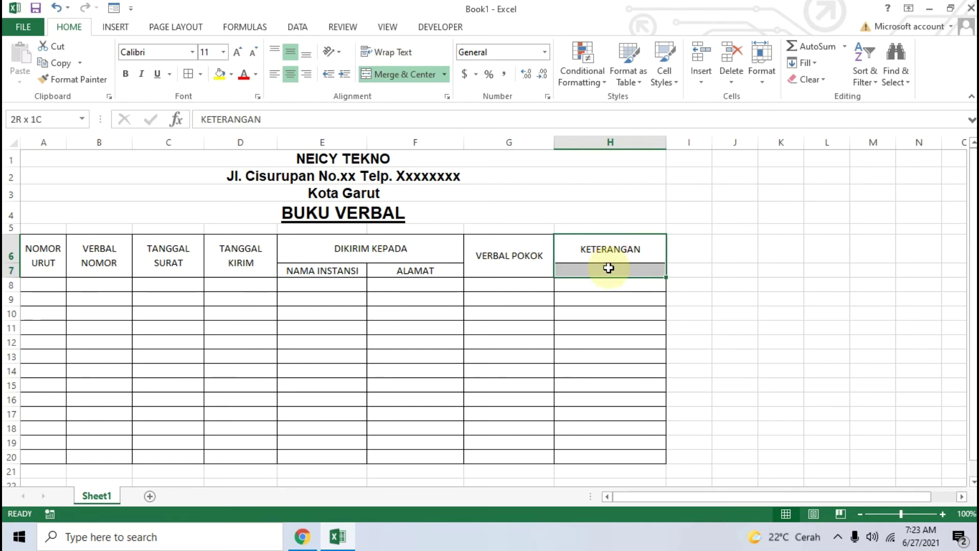
{"action": "left_click", "coordinate": [398, 75]}
{"action": "left_click", "coordinate": [592, 194]}
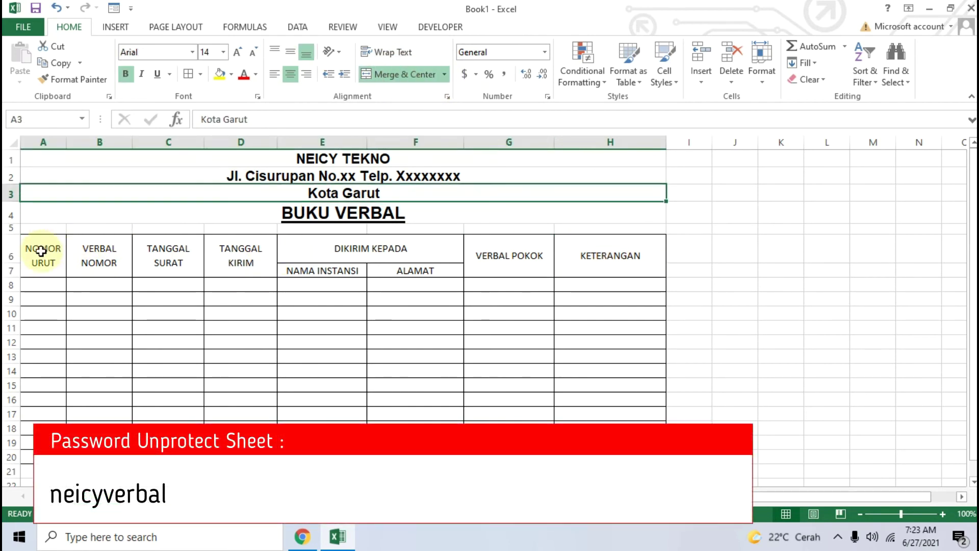
Give headers A6:H7 a light blue fill, bold text and 12 pt font
{"action": "left_click_drag", "start_coordinate": [40, 251], "coordinate": [607, 254]}
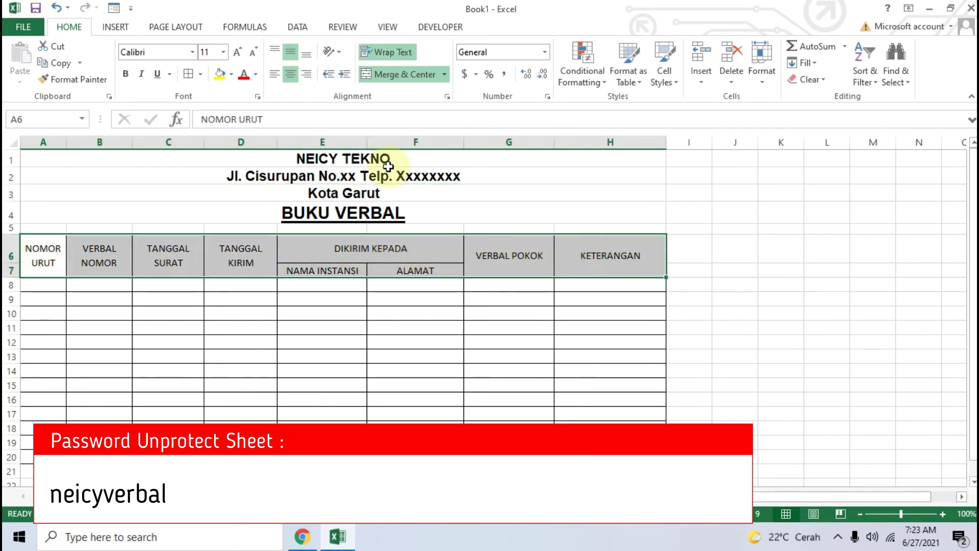
{"action": "left_click", "coordinate": [232, 74]}
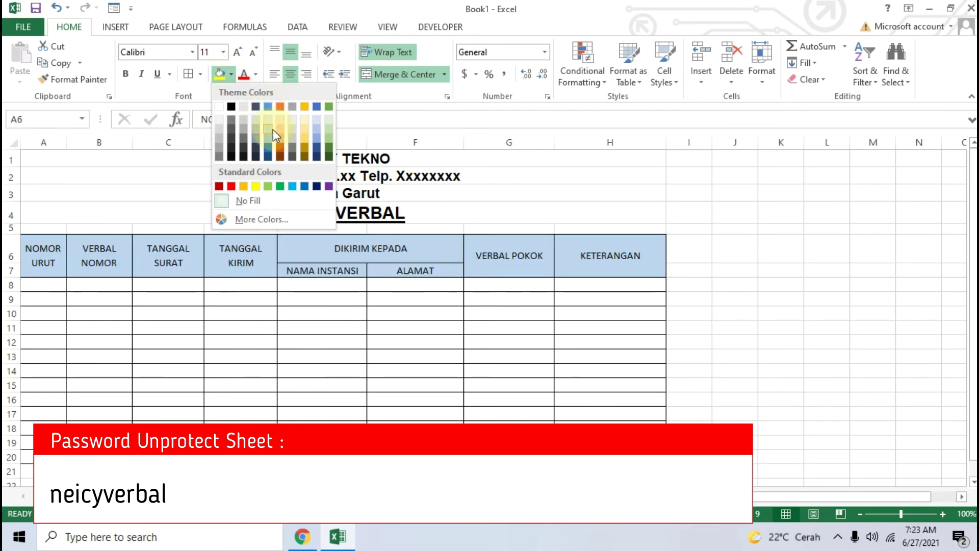
{"action": "left_click", "coordinate": [264, 139]}
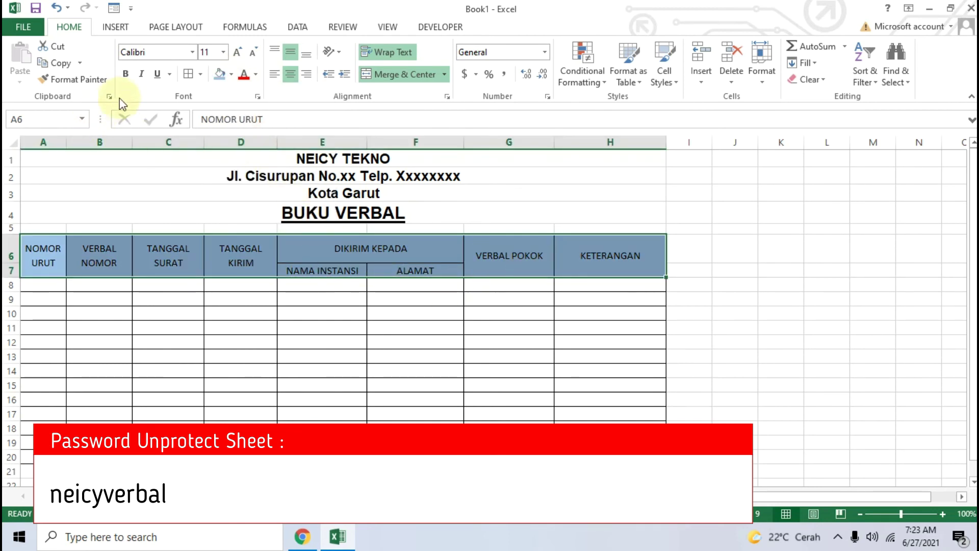
{"action": "left_click", "coordinate": [124, 73]}
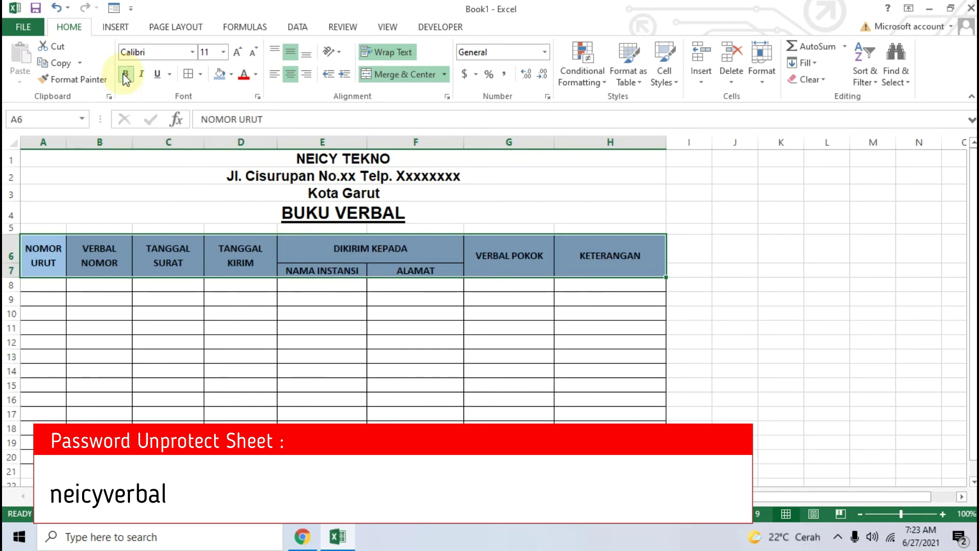
{"action": "left_click", "coordinate": [229, 58]}
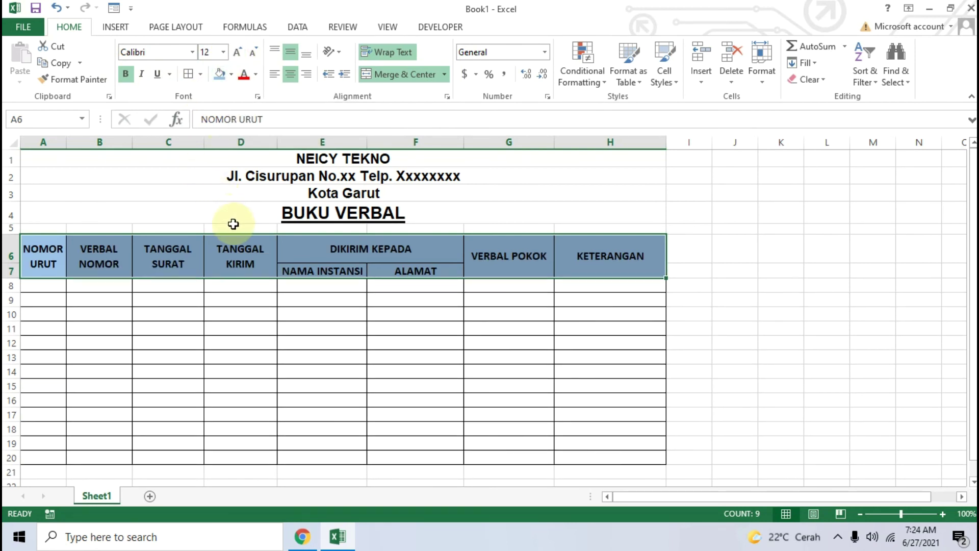
{"action": "left_click", "coordinate": [726, 332]}
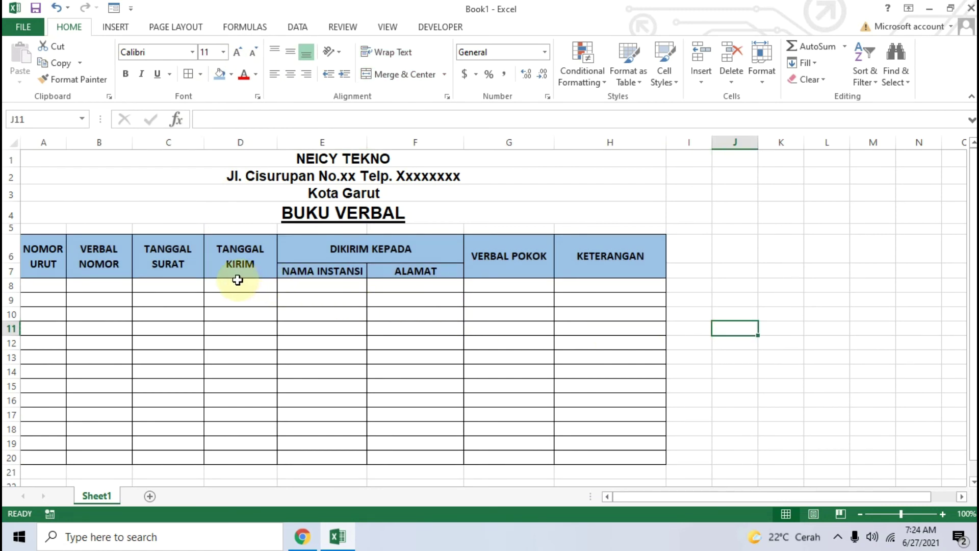
{"action": "scroll", "coordinate": [236, 279], "scroll_direction": "down", "scroll_amount": 2}
{"action": "scroll", "coordinate": [237, 279], "scroll_direction": "up", "scroll_amount": 2}
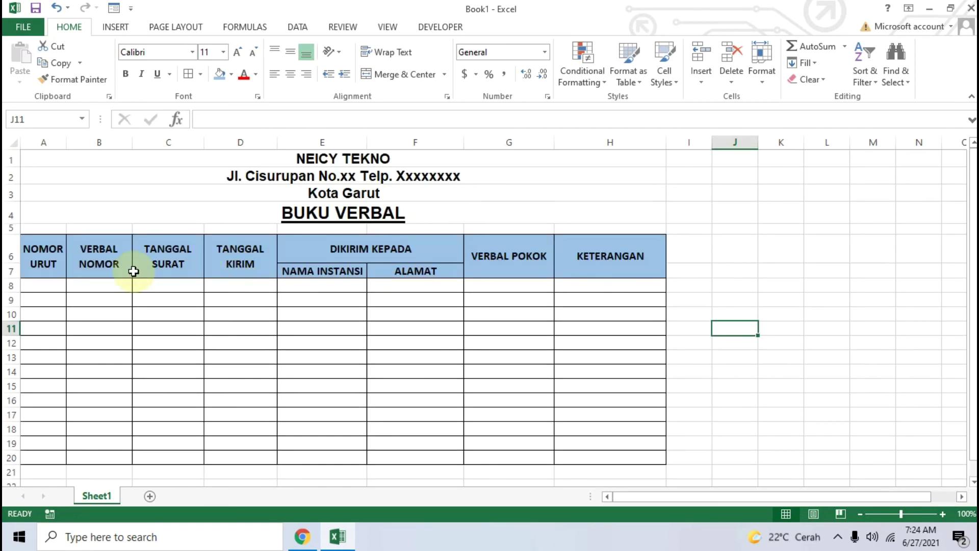
{"action": "left_click", "coordinate": [40, 254]}
{"action": "left_click", "coordinate": [84, 255]}
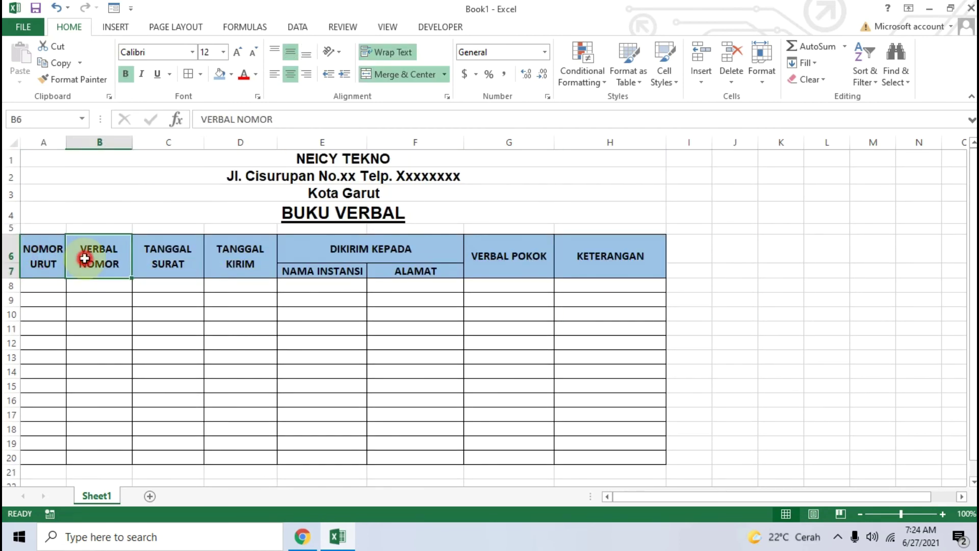
{"action": "left_click", "coordinate": [176, 270]}
{"action": "left_click", "coordinate": [237, 265]}
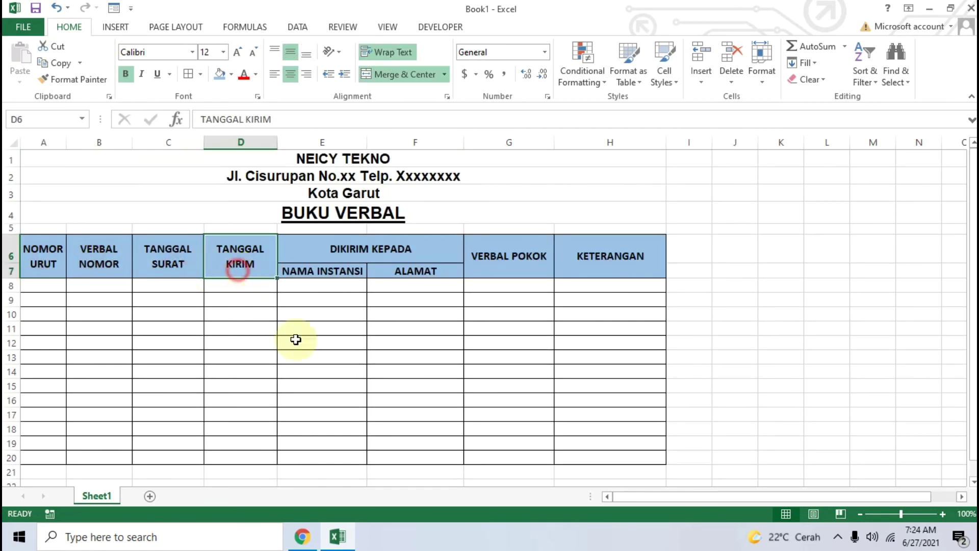
{"action": "scroll", "coordinate": [306, 367], "scroll_direction": "down", "scroll_amount": 1}
{"action": "left_click", "coordinate": [306, 538]}
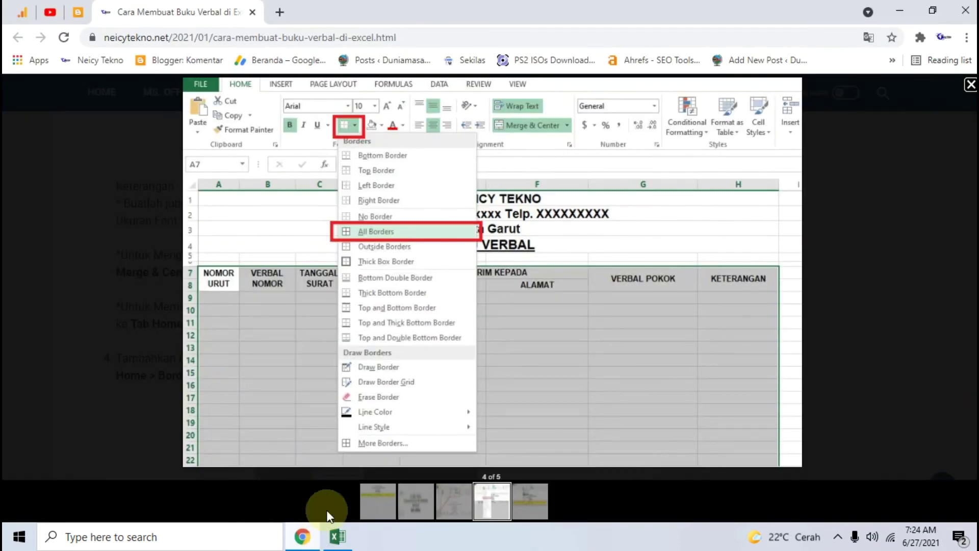
{"action": "left_click", "coordinate": [492, 500]}
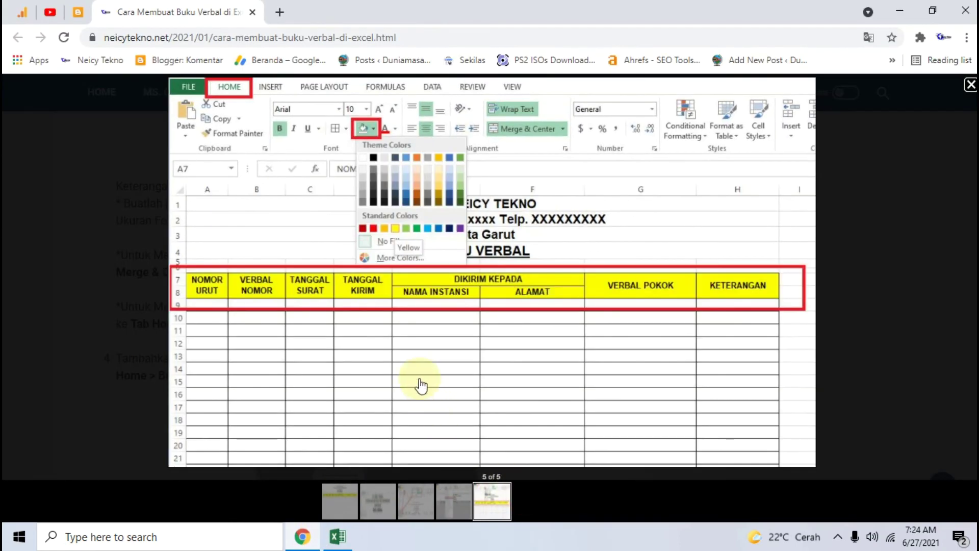
{"action": "left_click", "coordinate": [302, 536]}
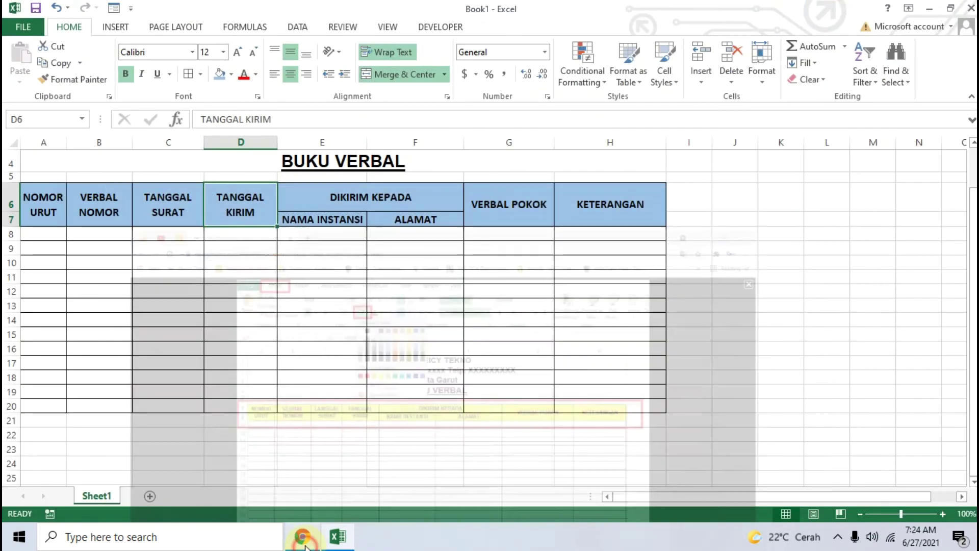
{"action": "scroll", "coordinate": [291, 410], "scroll_direction": "up", "scroll_amount": 1}
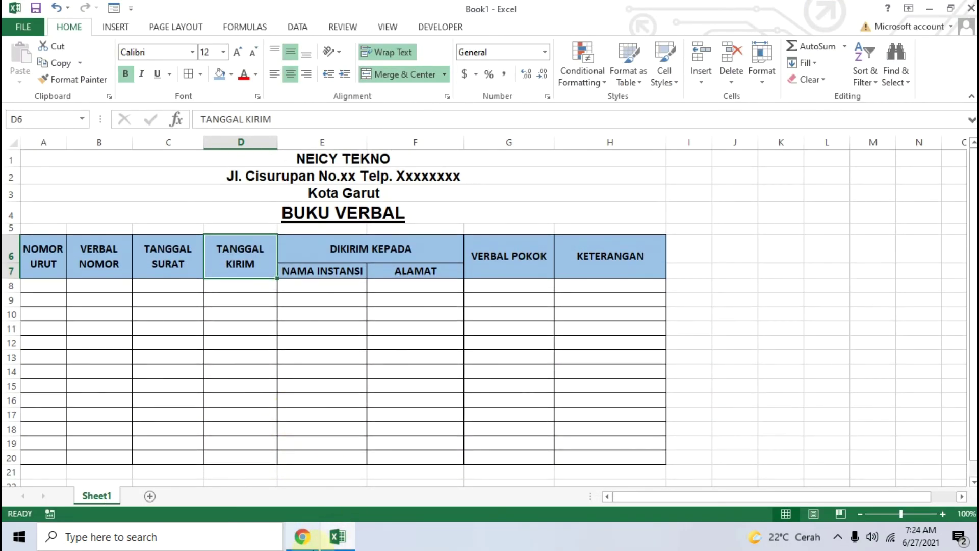
{"action": "left_click", "coordinate": [302, 537]}
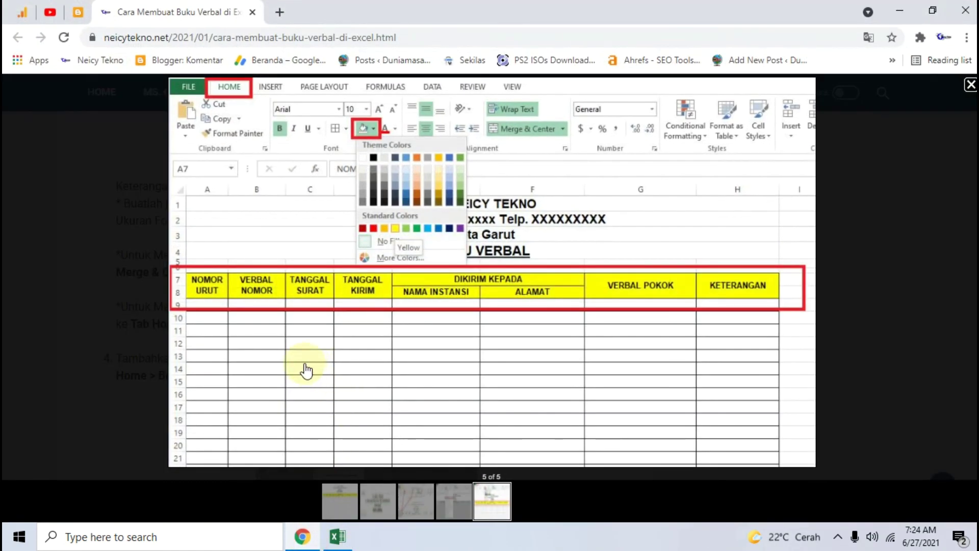
{"action": "left_click", "coordinate": [337, 536]}
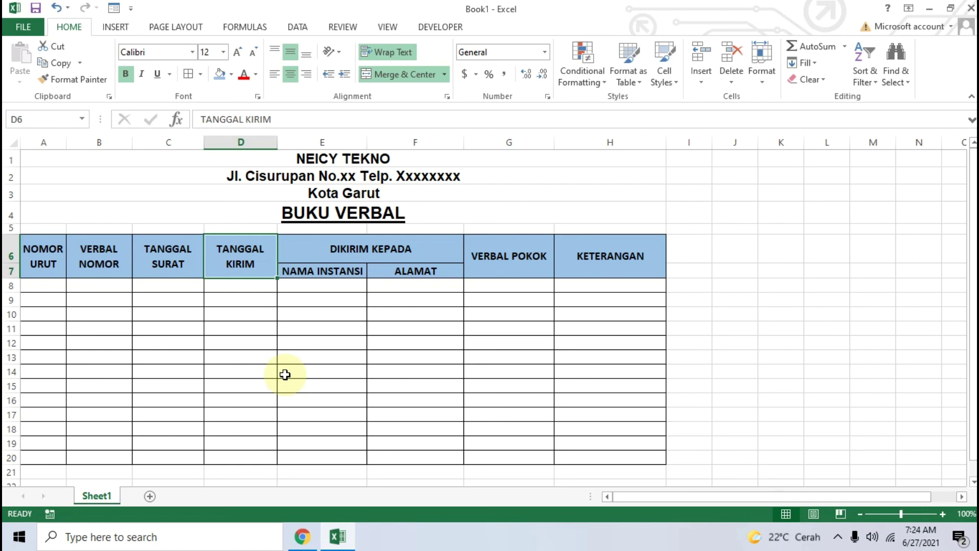
{"action": "left_click", "coordinate": [690, 284]}
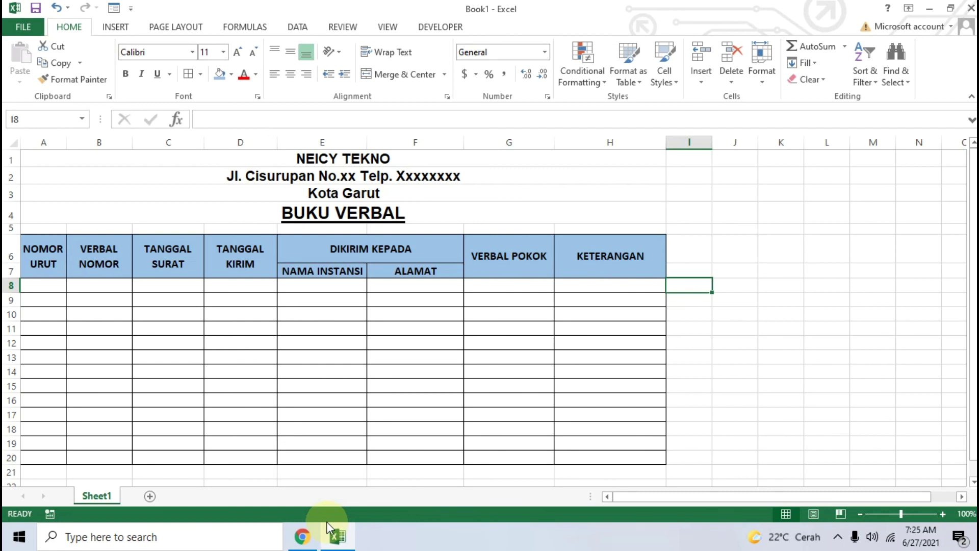
{"action": "left_click", "coordinate": [305, 535]}
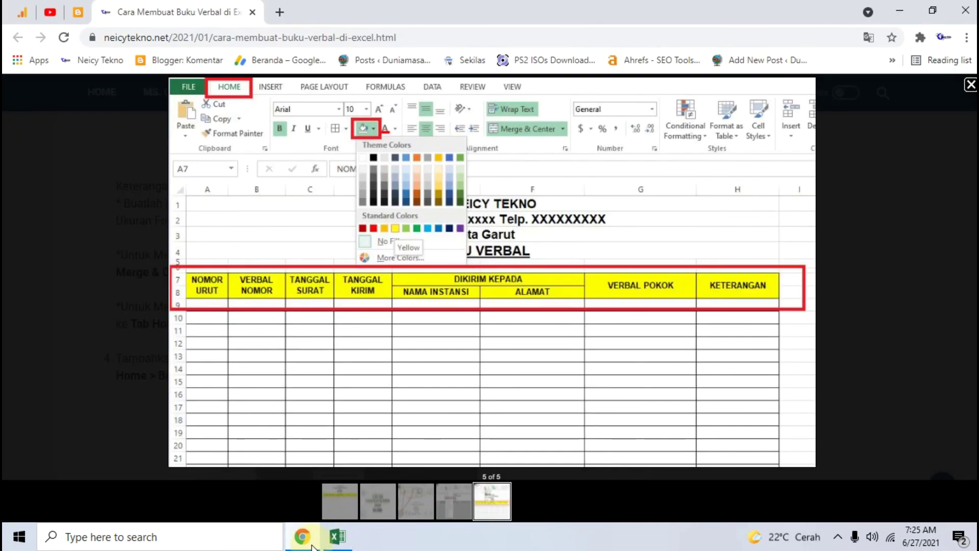
Close the tutorial image, scroll to the borders and fill steps, then minimize Excel and Chrome
{"action": "left_click", "coordinate": [47, 286]}
{"action": "scroll", "coordinate": [56, 290], "scroll_direction": "down", "scroll_amount": 1}
{"action": "scroll", "coordinate": [58, 291], "scroll_direction": "down", "scroll_amount": 1}
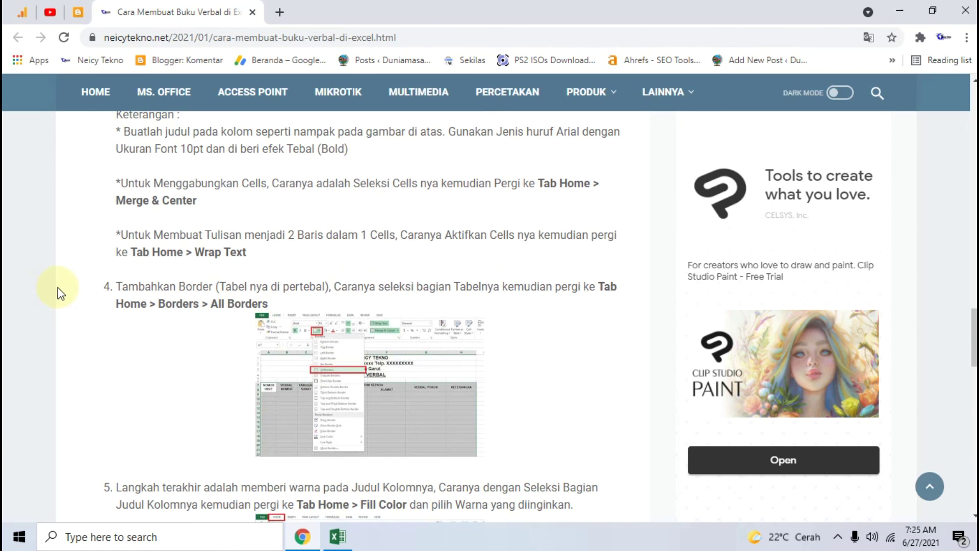
{"action": "scroll", "coordinate": [232, 288], "scroll_direction": "down", "scroll_amount": 3}
{"action": "left_click", "coordinate": [337, 536]}
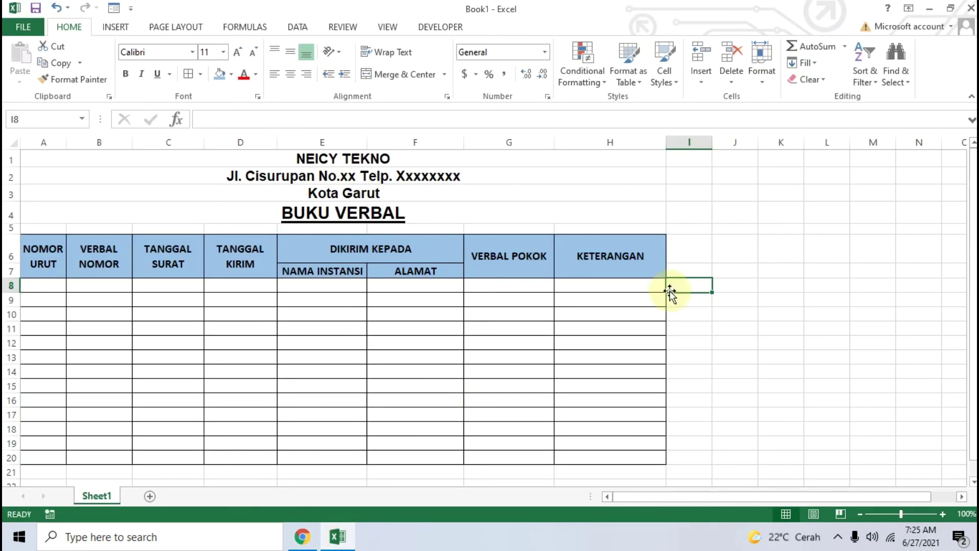
{"action": "left_click", "coordinate": [927, 9]}
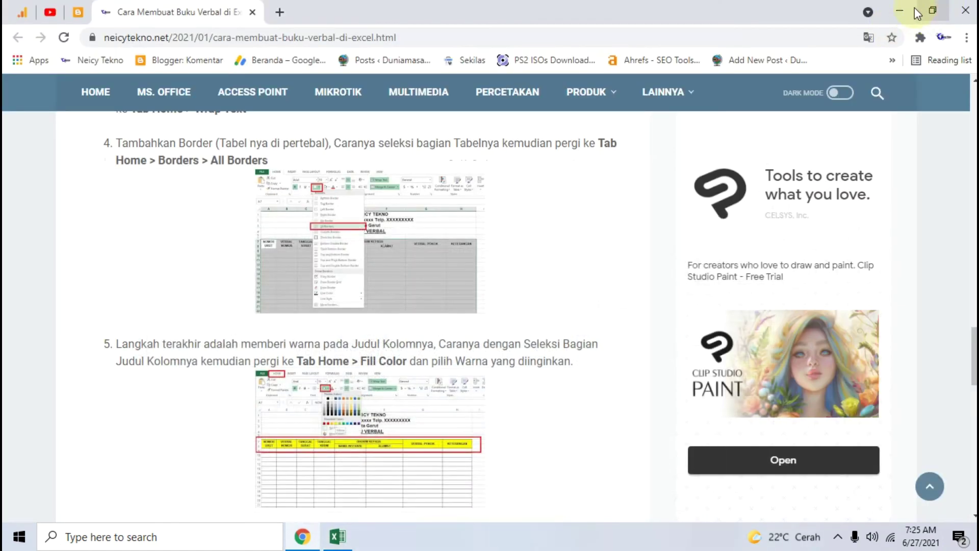
{"action": "left_click", "coordinate": [914, 7]}
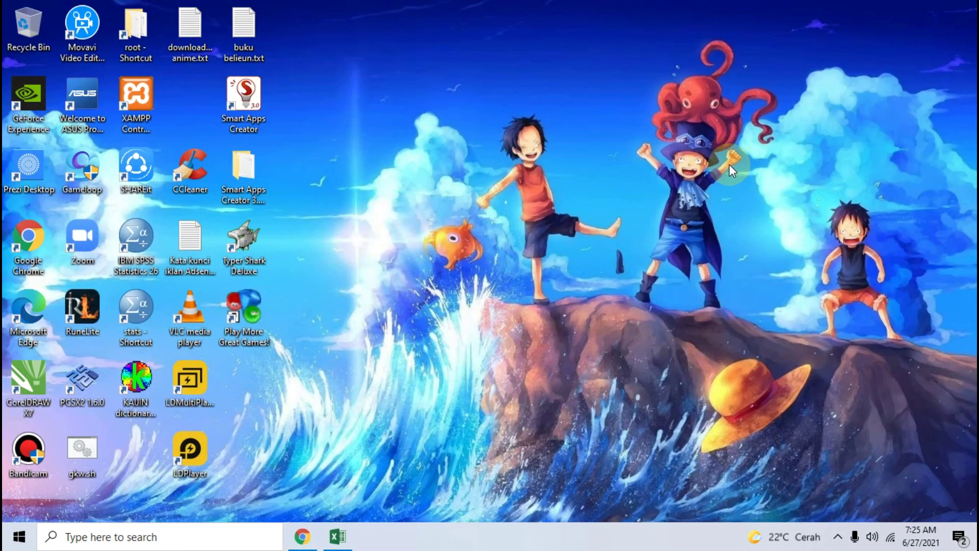